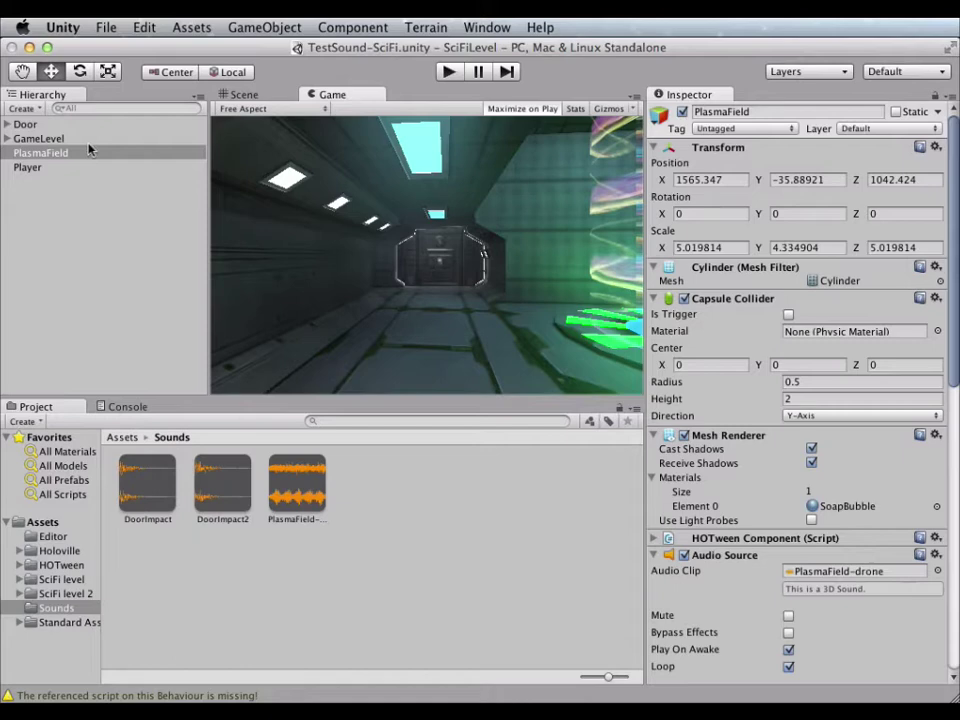
Step: Select the Door object to inspect its settings, then switch to the TestSound-SciFi Scene view
click(24, 123)
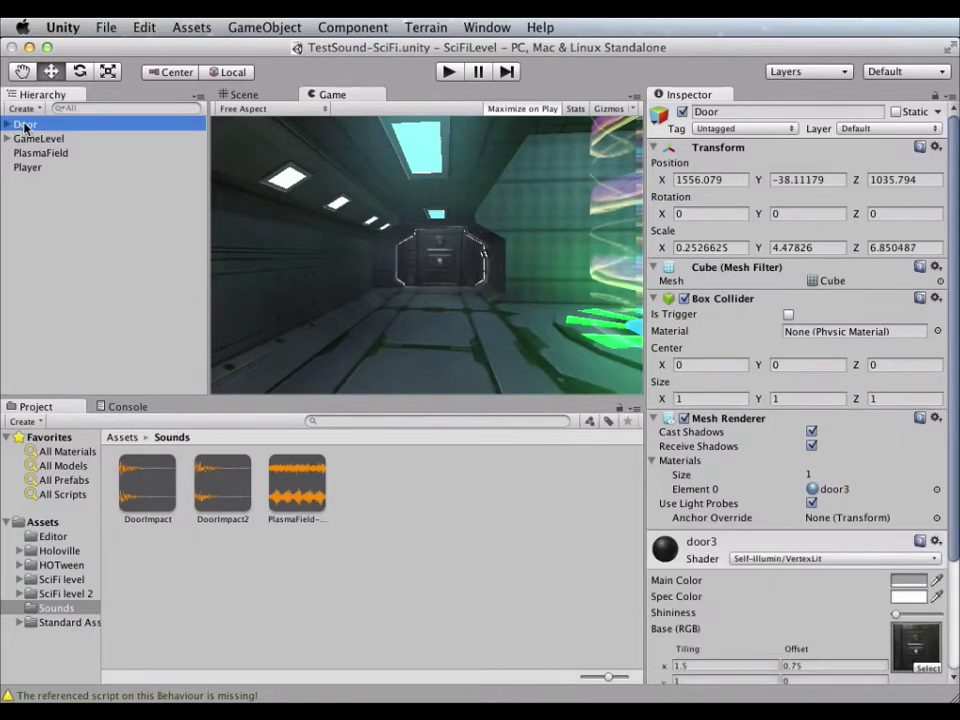
click(430, 307)
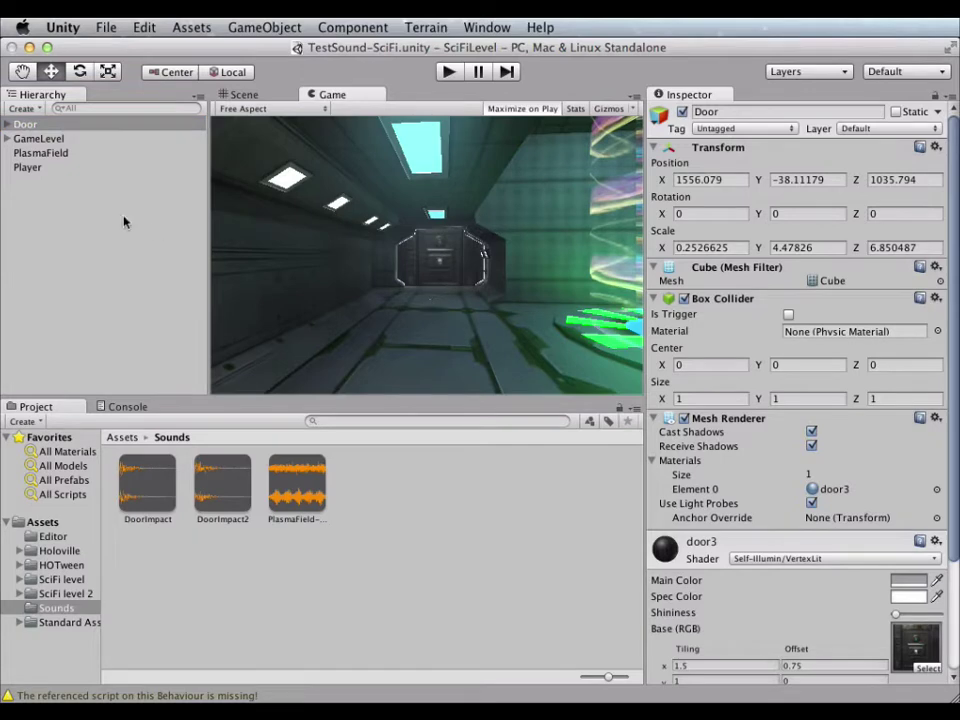
click(243, 94)
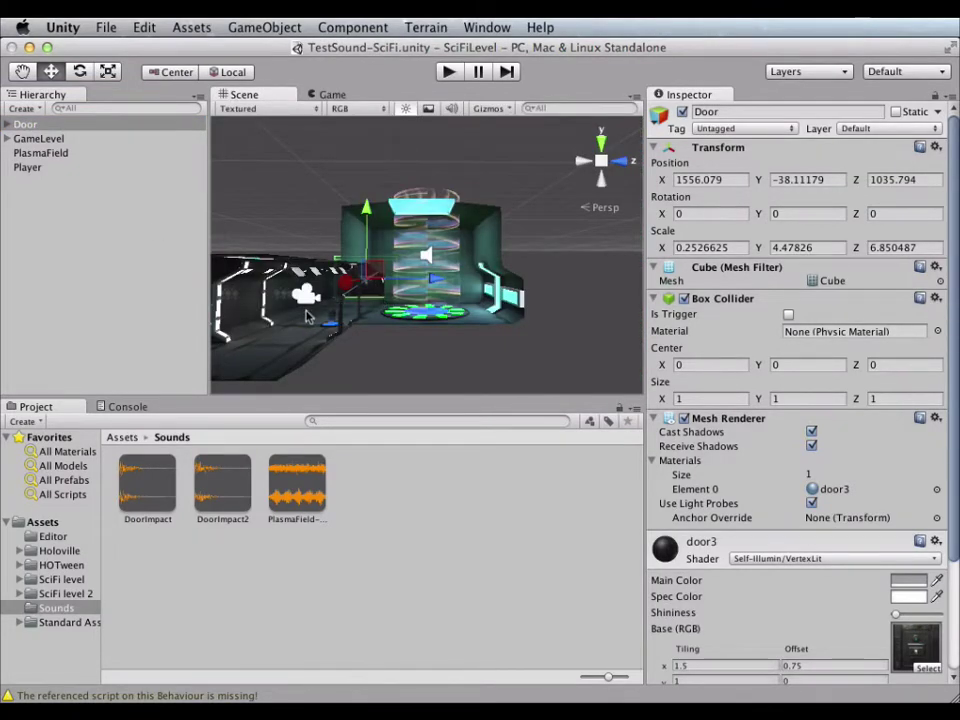
Step: Frame the Door, enlarge the Scene view panel, and orbit to face the door directly
key(f)
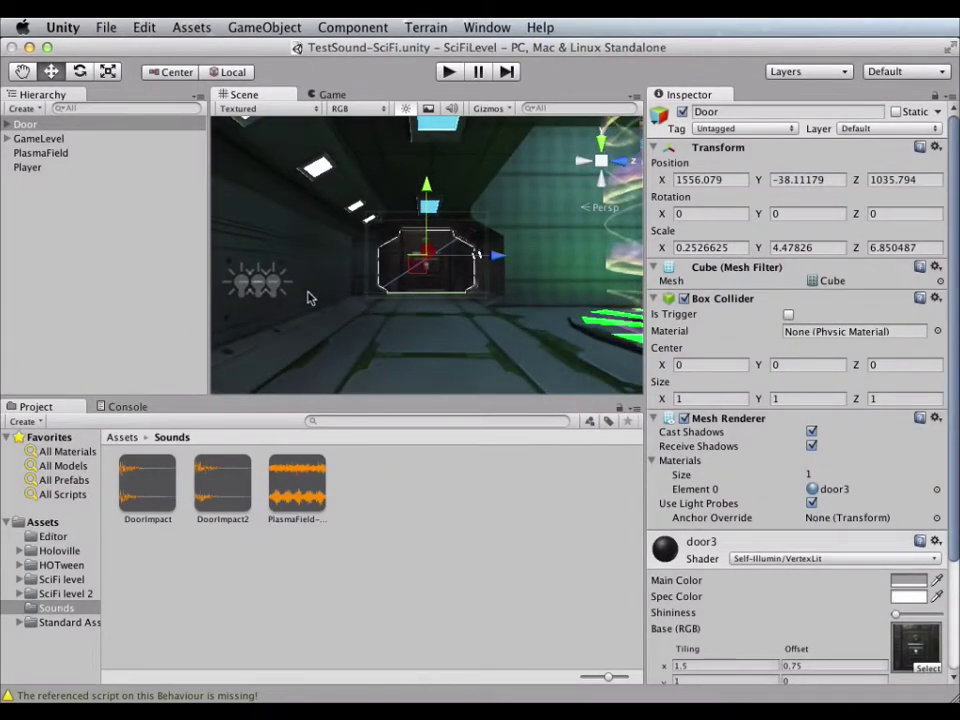
drag(344, 398, 348, 447)
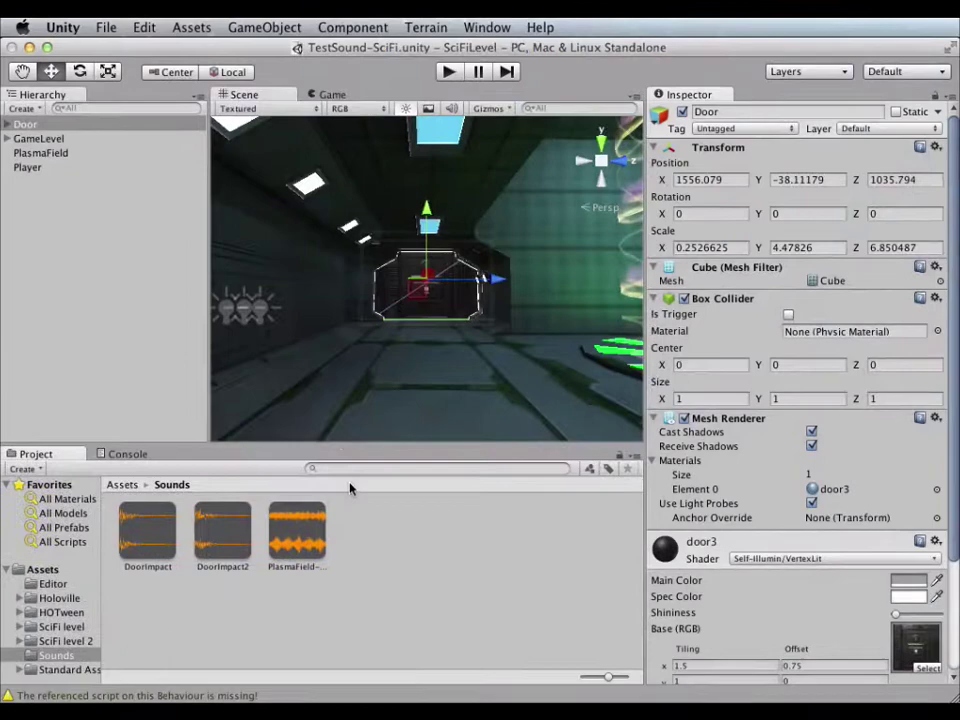
drag(645, 383, 758, 380)
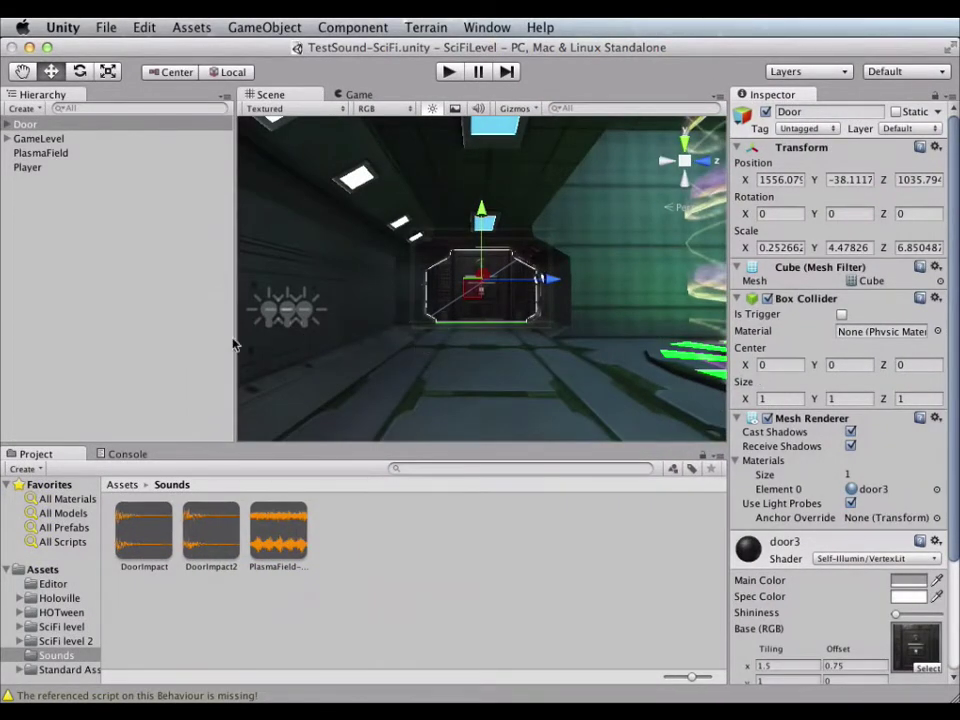
drag(238, 343, 181, 345)
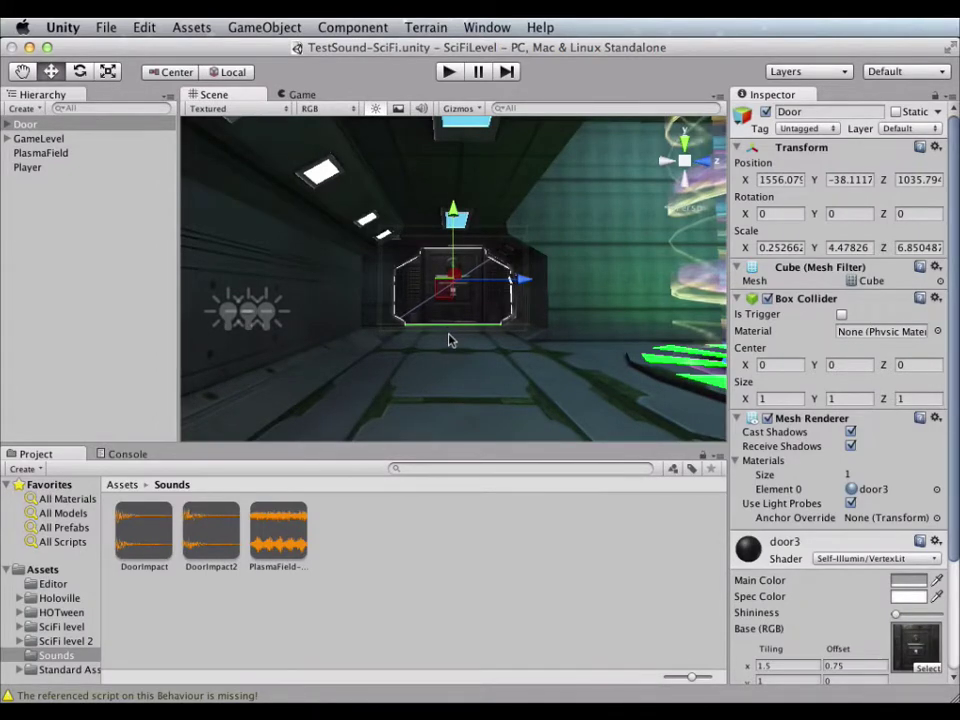
alt+drag(450, 336, 448, 369)
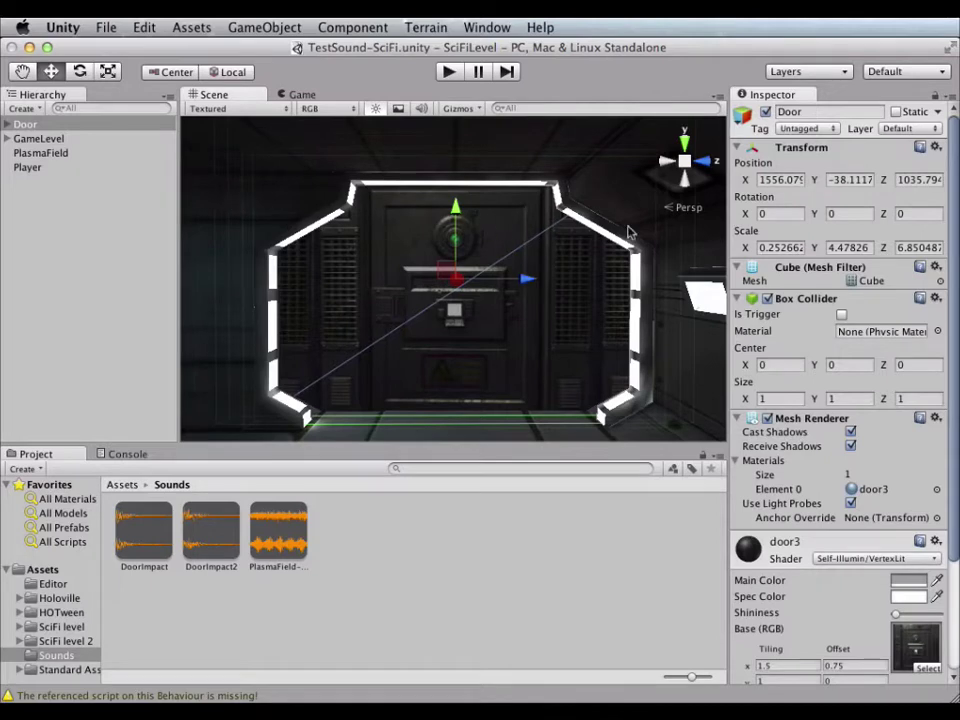
Step: Turn on Is Trigger for the Door's Box Collider and add an Audio Source component
click(841, 315)
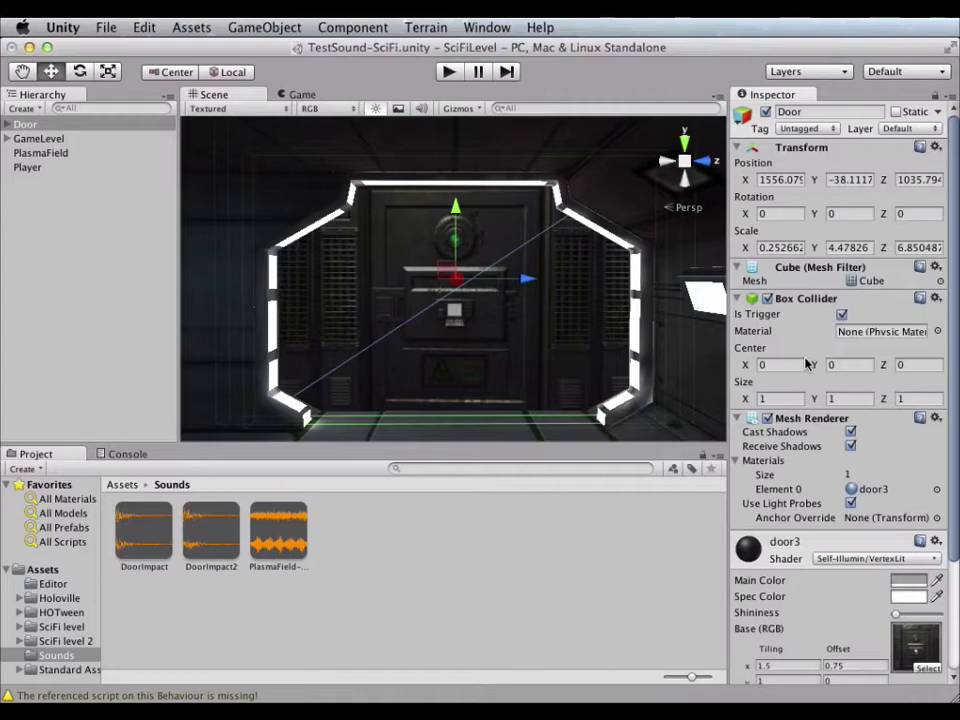
drag(729, 381, 678, 381)
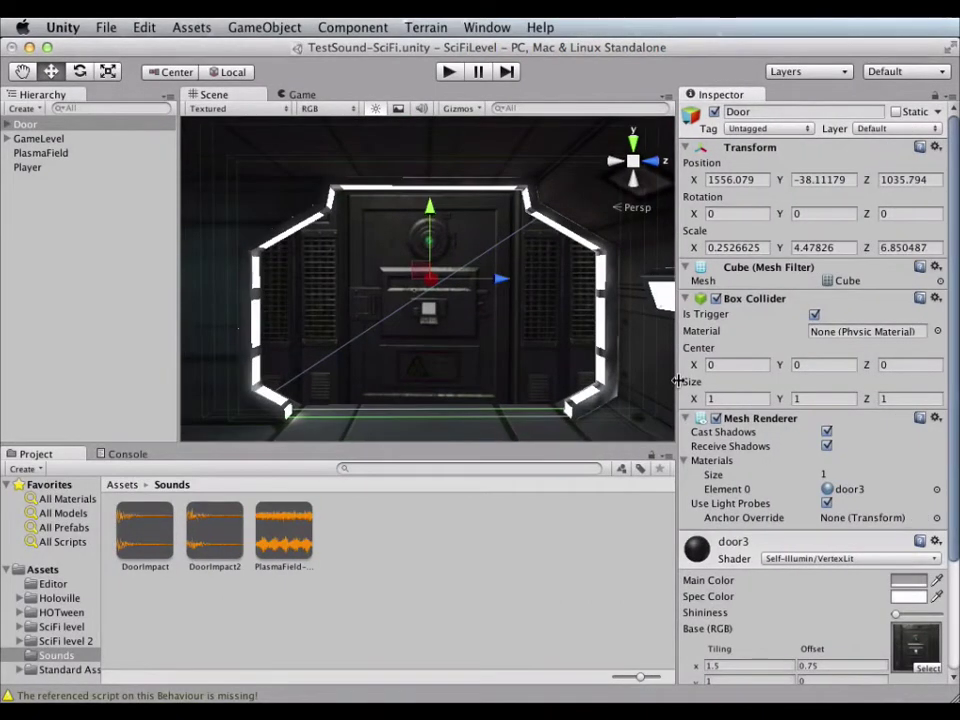
click(334, 32)
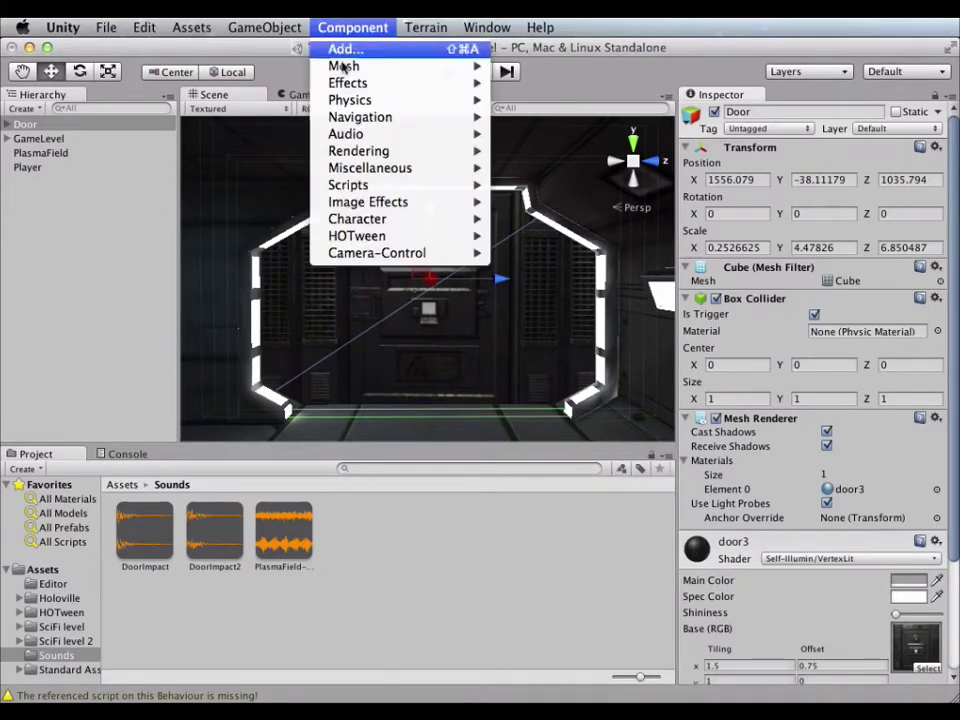
mouse_move(490, 155)
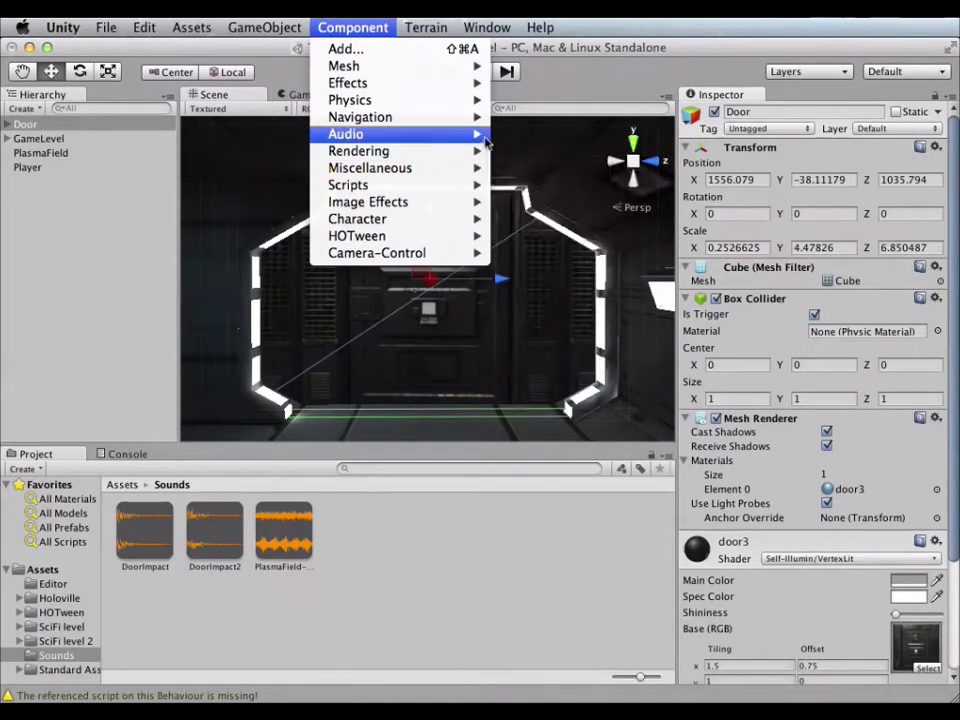
click(516, 154)
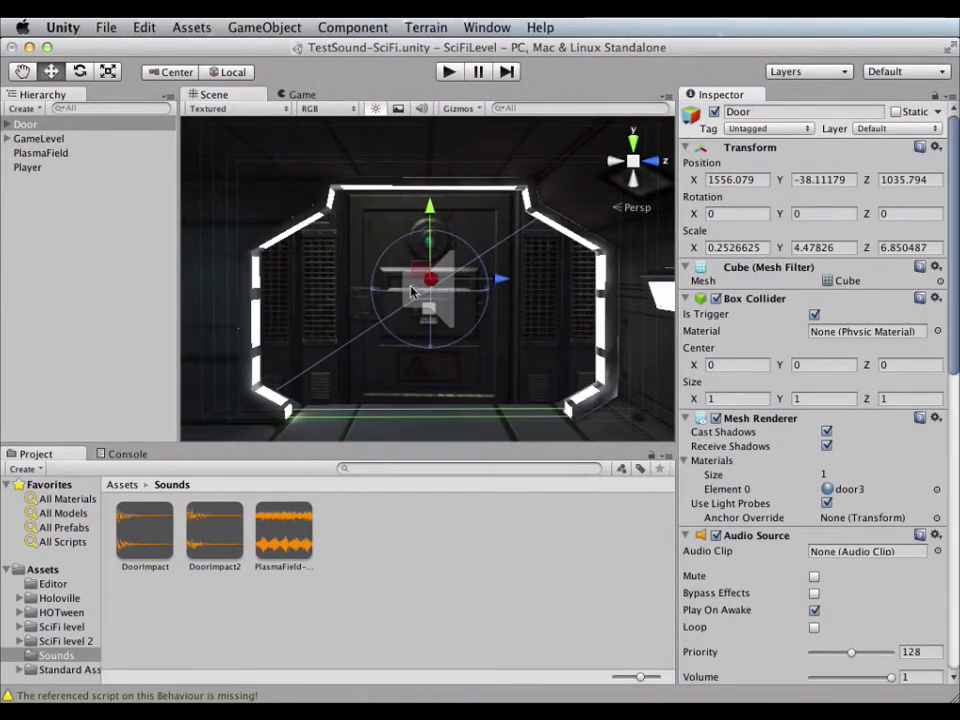
Step: In the Door's Audio Source, disable Play On Awake, set Max Distance 50 and Volume 0.51
drag(955, 228, 957, 332)
scroll(845, 327, down, 5)
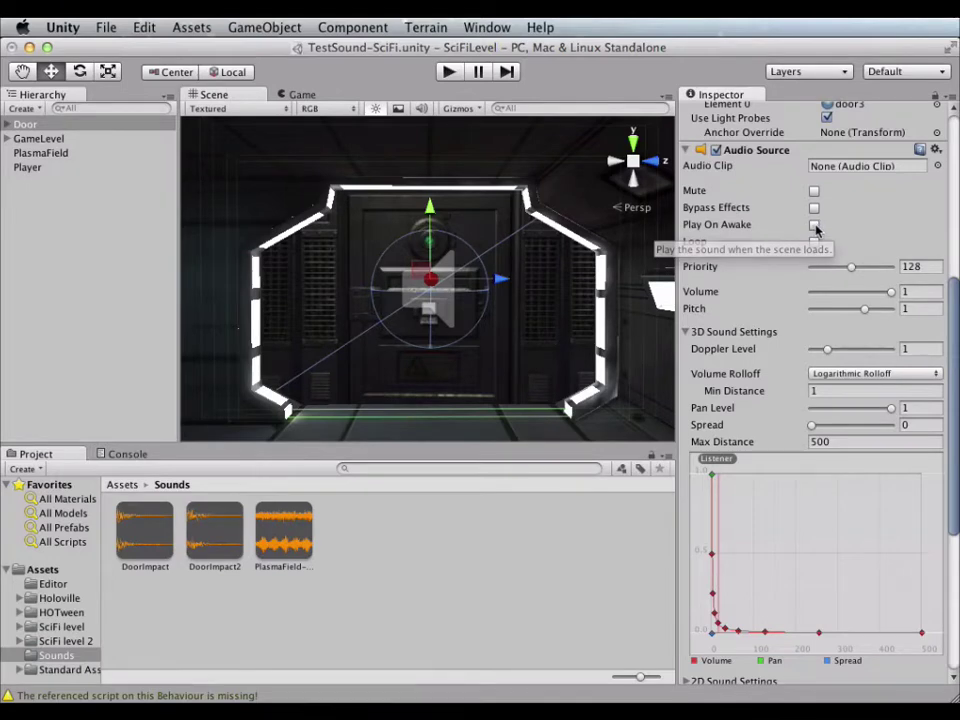
click(814, 226)
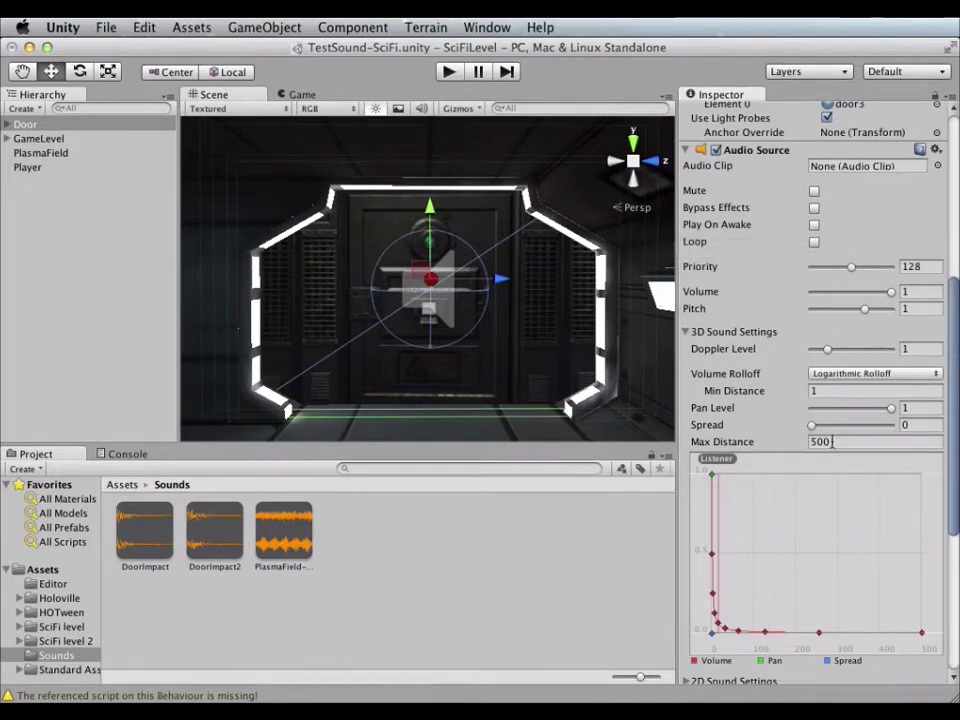
click(822, 441)
text(50)
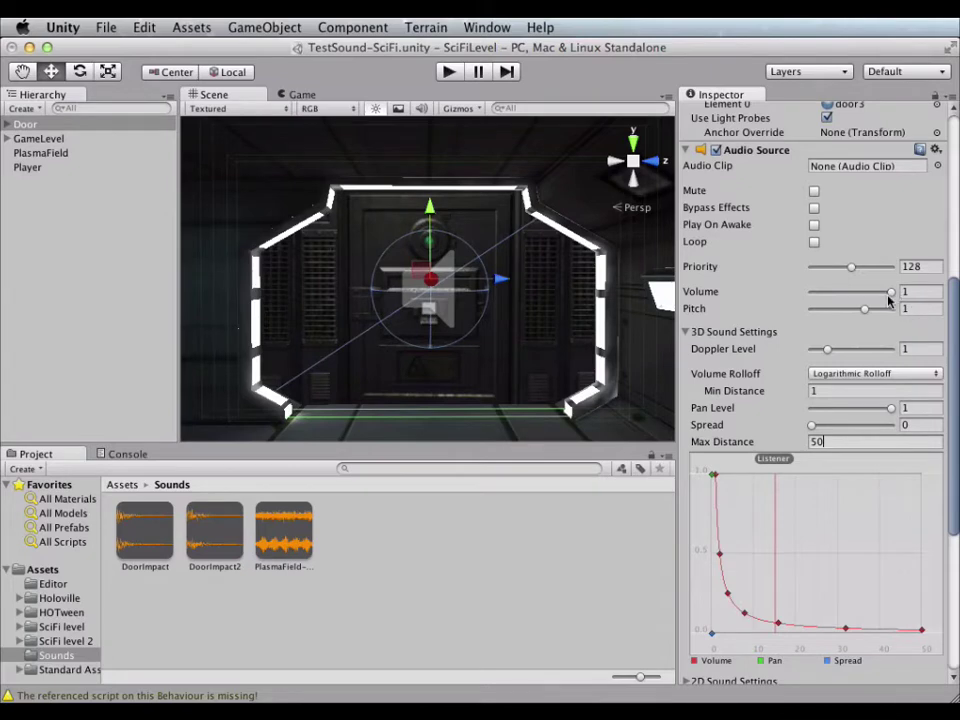
drag(892, 297, 855, 297)
drag(855, 297, 853, 297)
drag(953, 310, 947, 229)
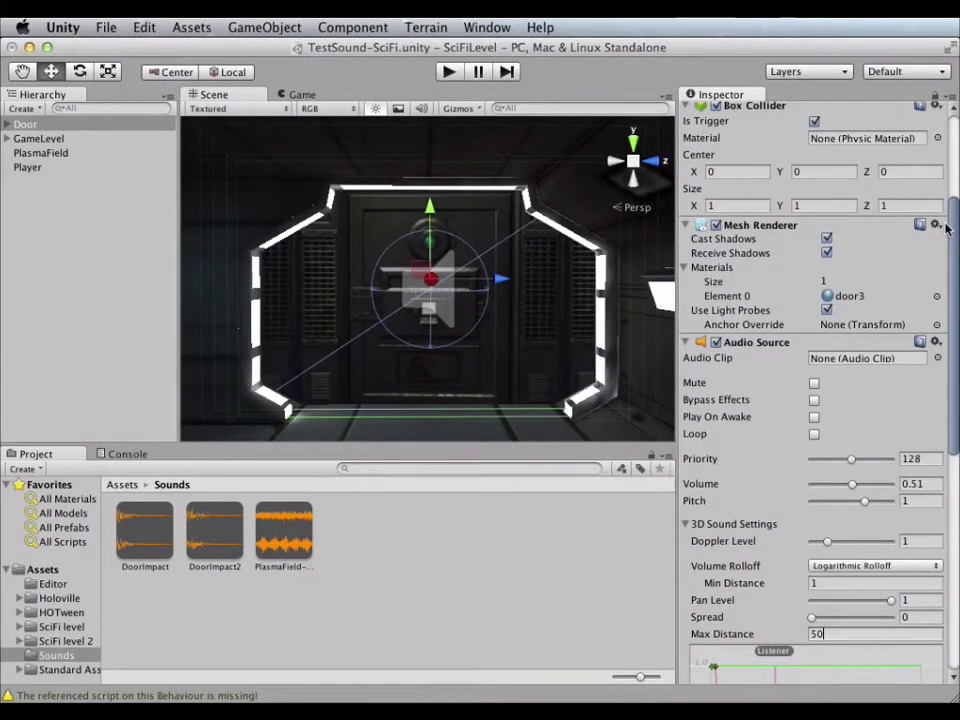
scroll(820, 265, up, 5)
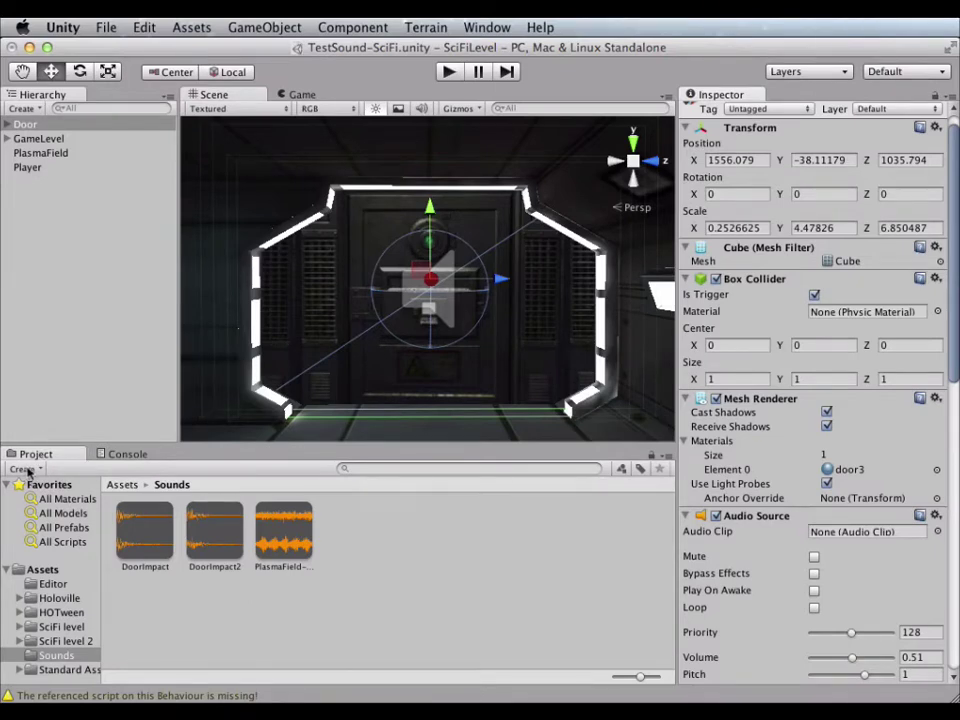
Step: Create a JavaScript asset named Soundtrigger in Assets and open it in MonoDevelop
click(24, 469)
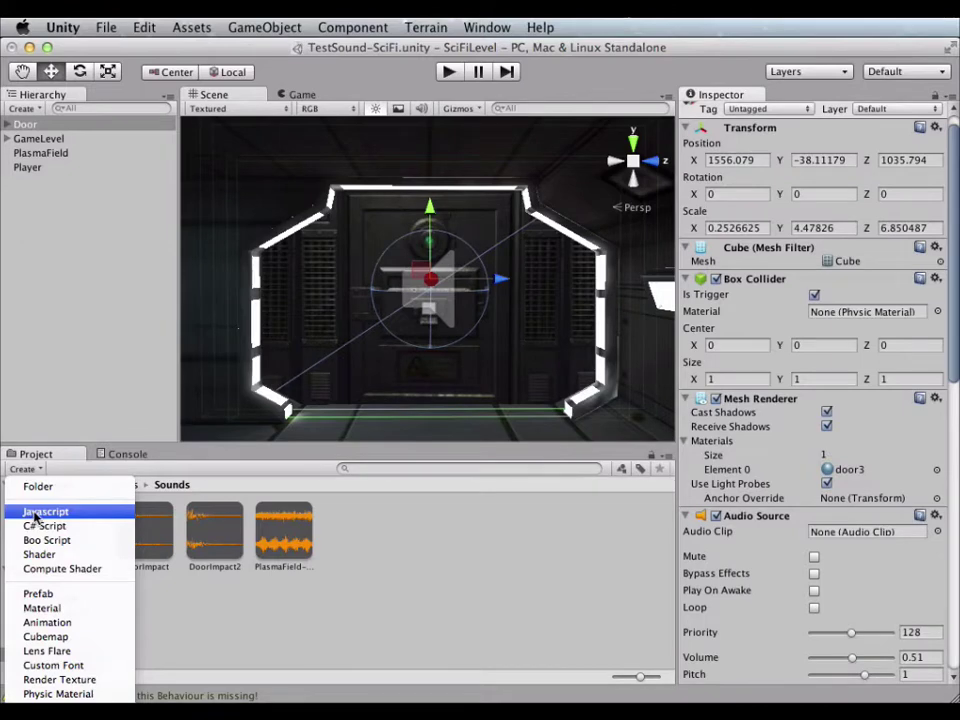
click(36, 512)
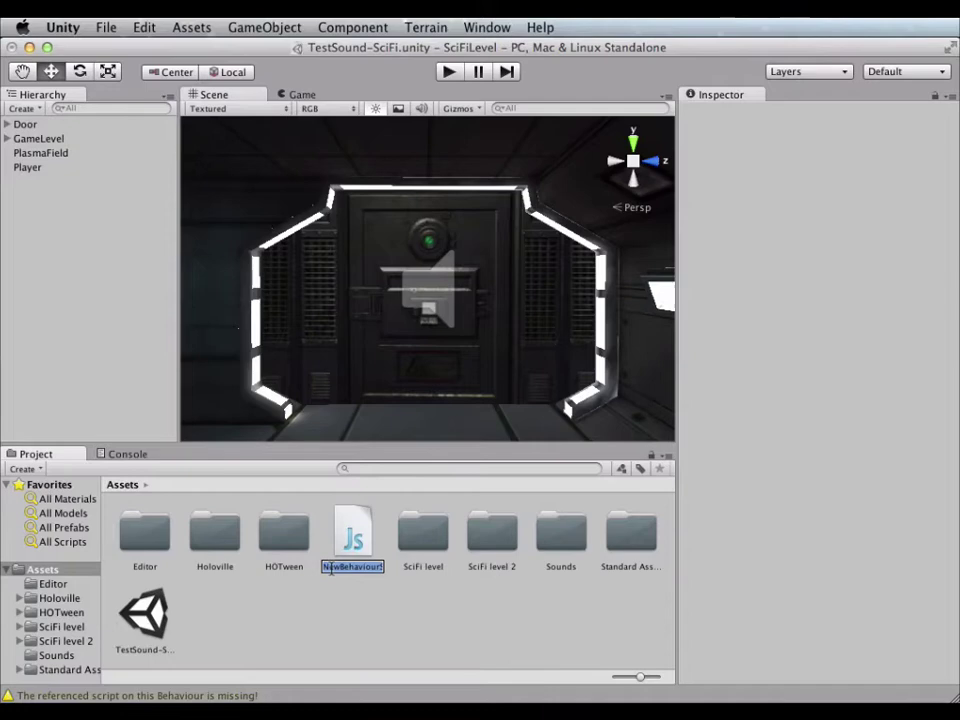
text(Soundtrigger)
key(Return)
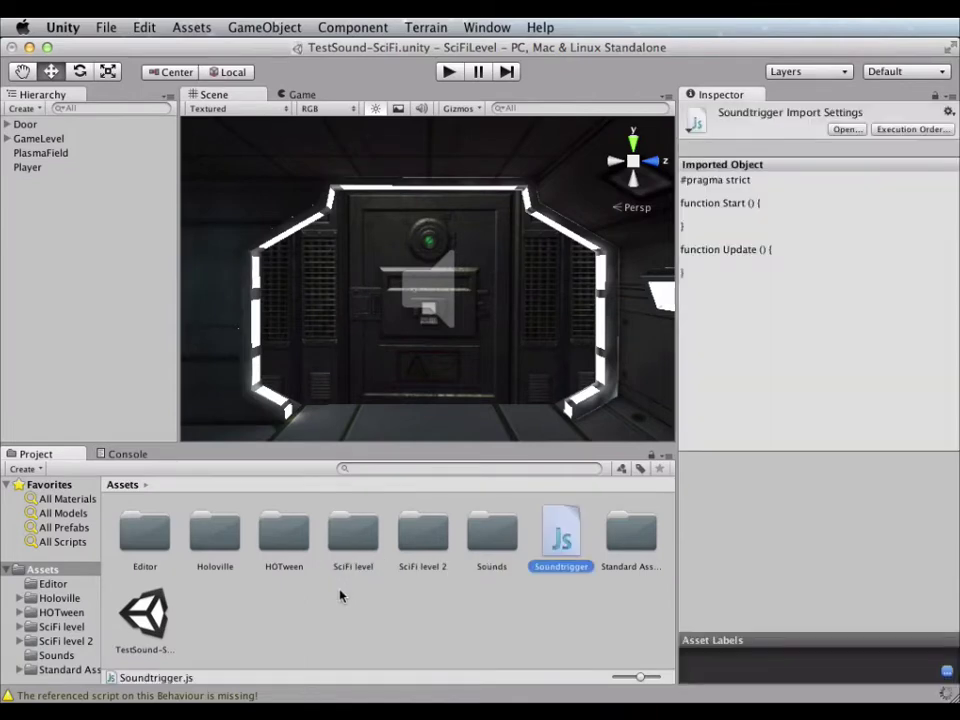
click(846, 131)
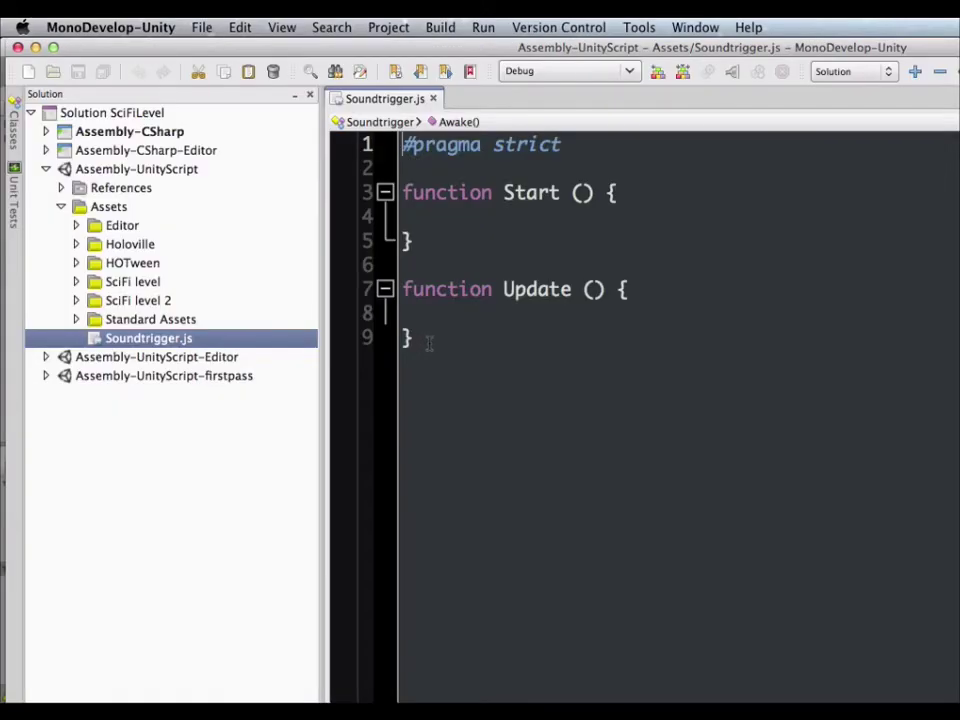
Step: Replace the default Start and Update functions with the declaration 'var Sound : AudioClip;'
drag(428, 343, 402, 192)
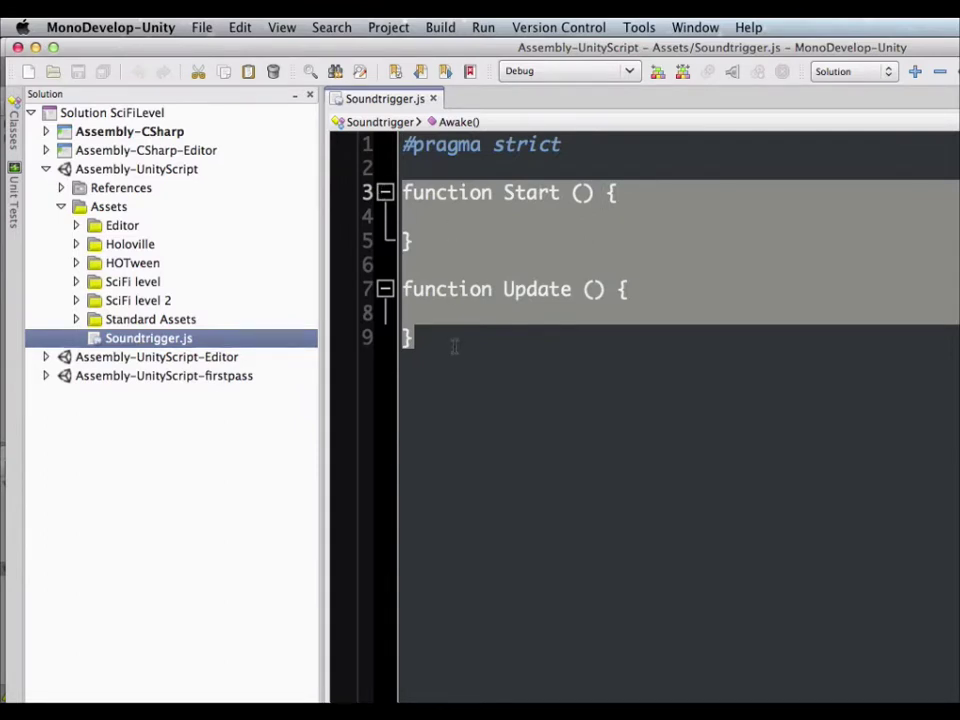
key(BackSpace)
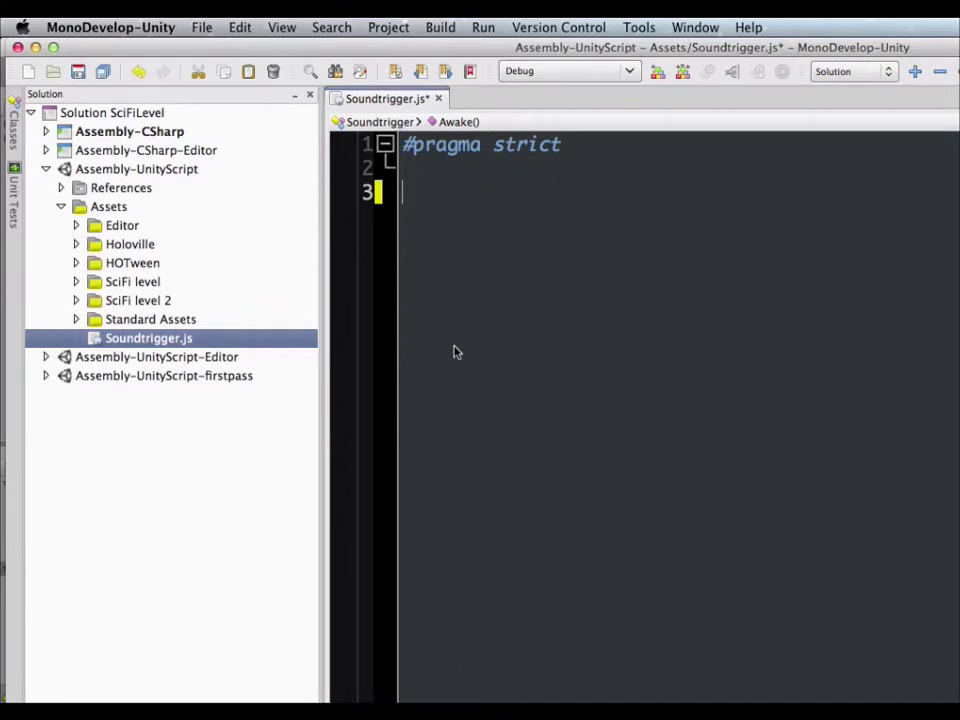
text(var )
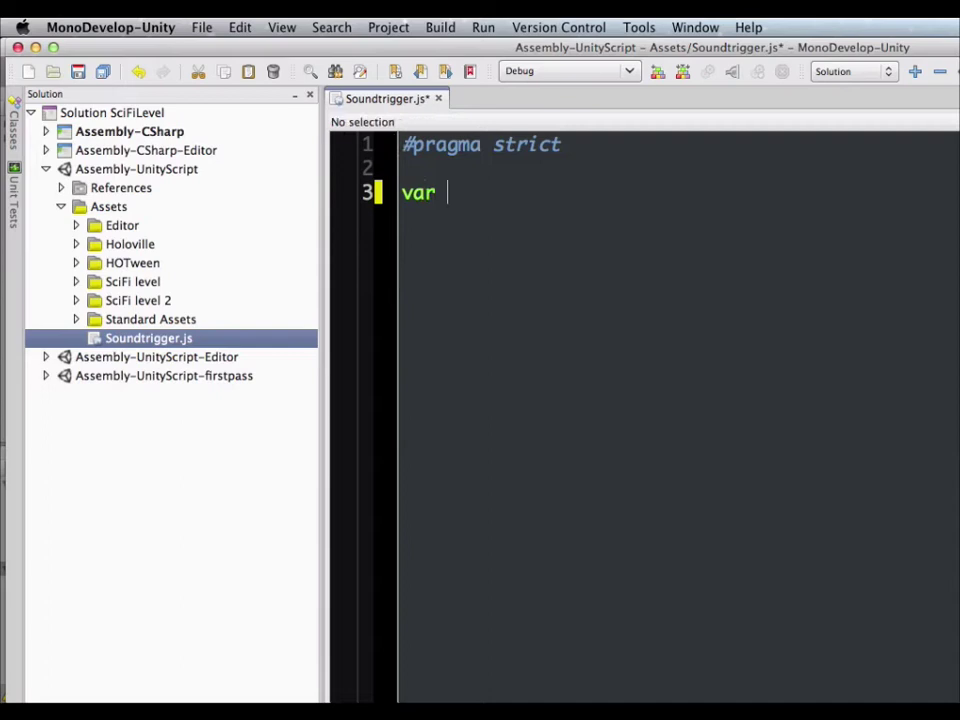
text(Sound)
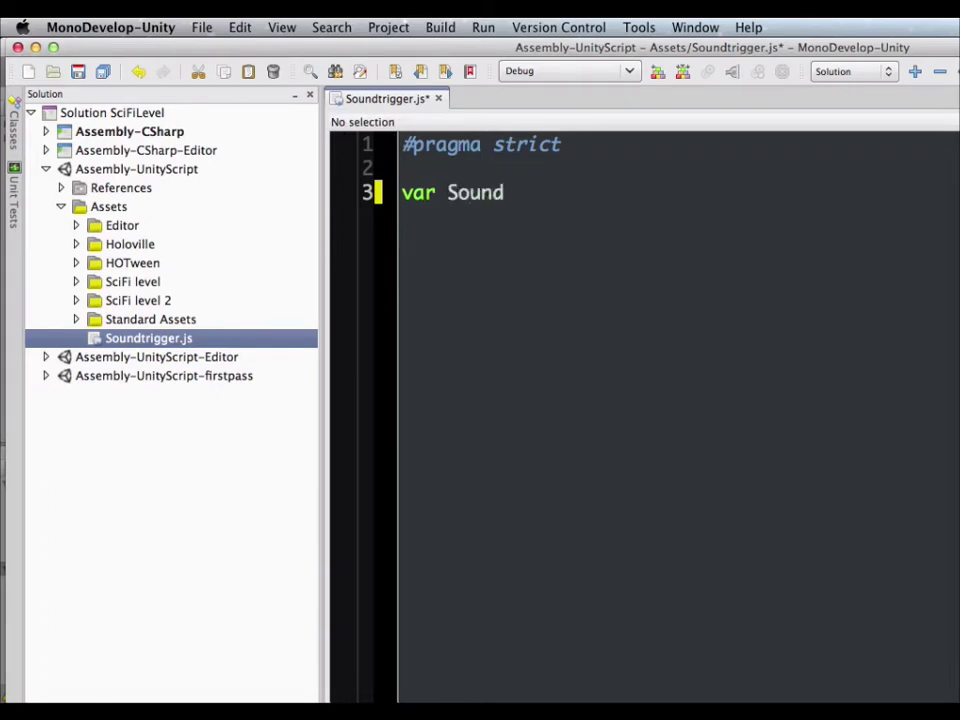
text( : Audio)
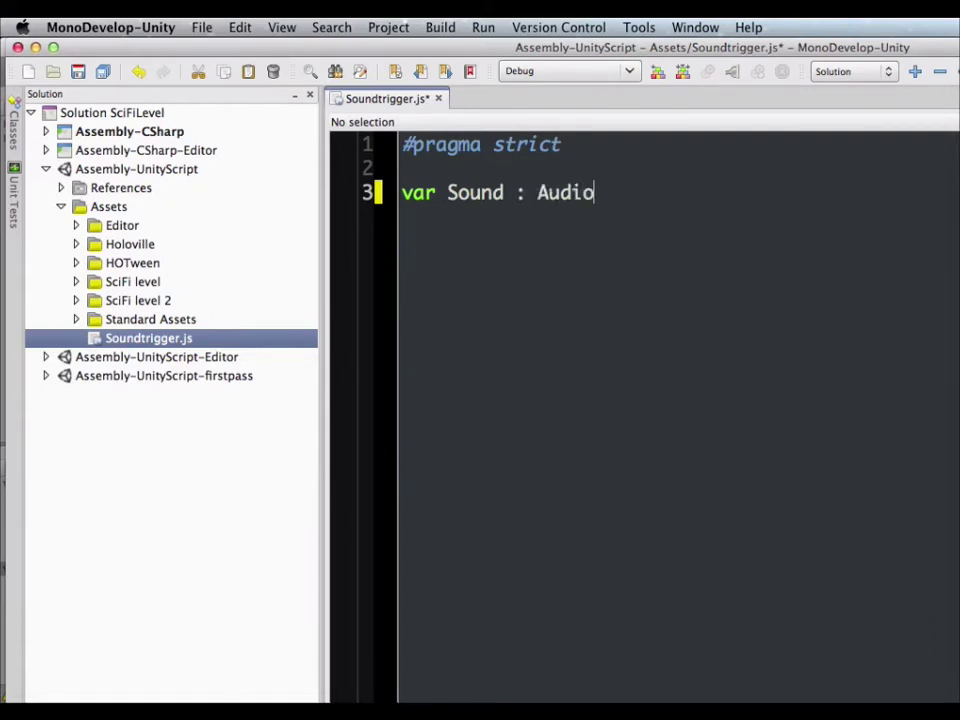
text(Clip')
key(BackSpace)
text(;)
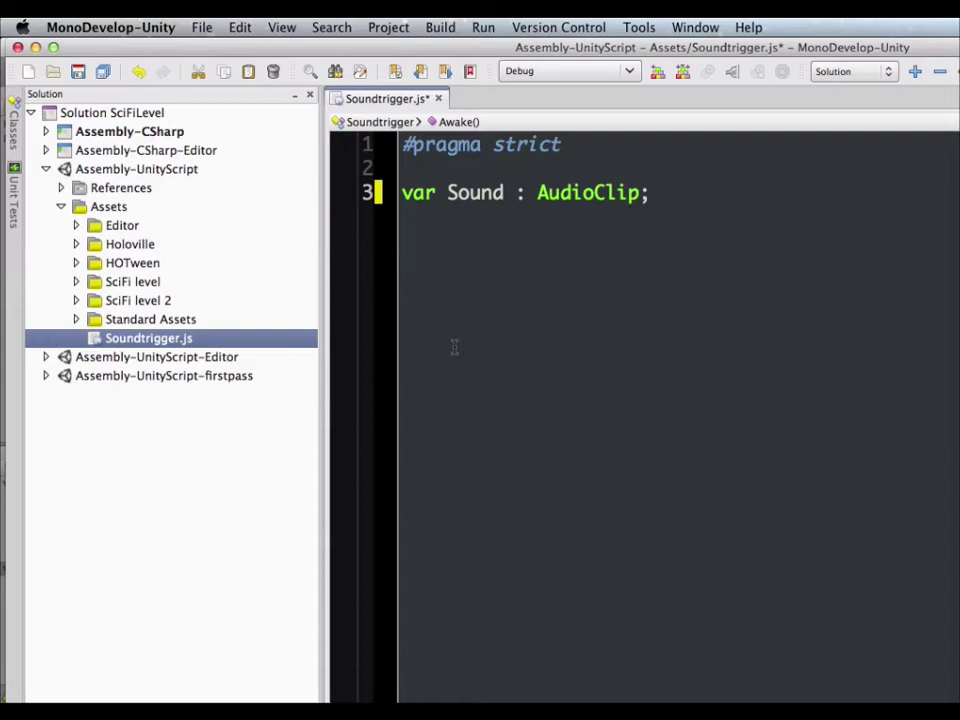
key(Return)
key(Return)
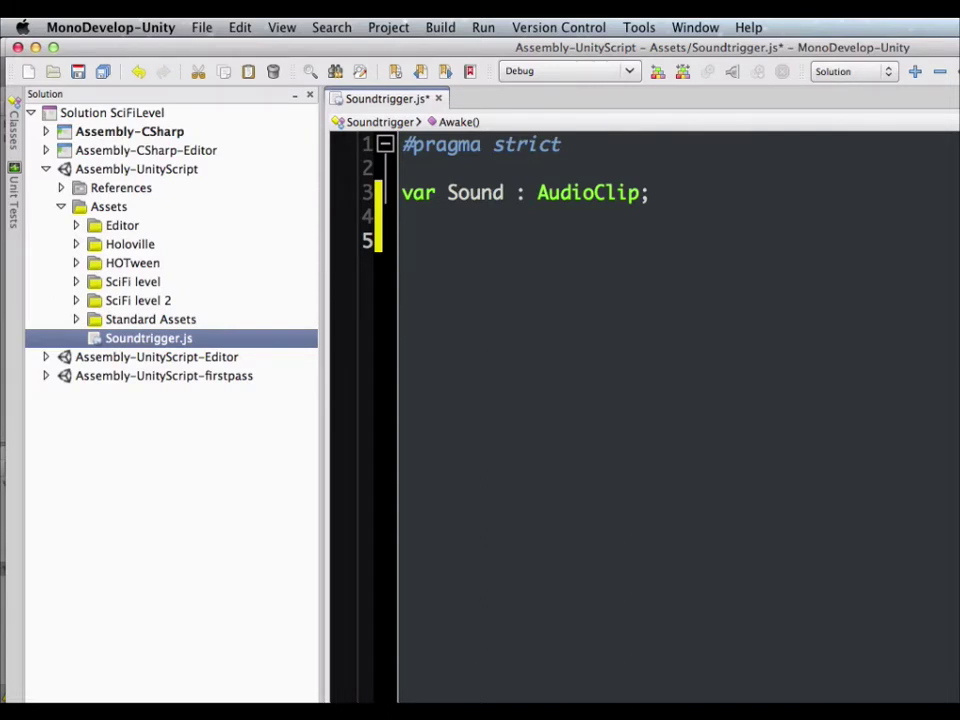
Step: Write an OnTriggerEnter() function whose body is 'audio.PlayOneShot(Sound);', closed with a brace
text(functino)
key(BackSpace)
key(BackSpace)
key(BackSpace)
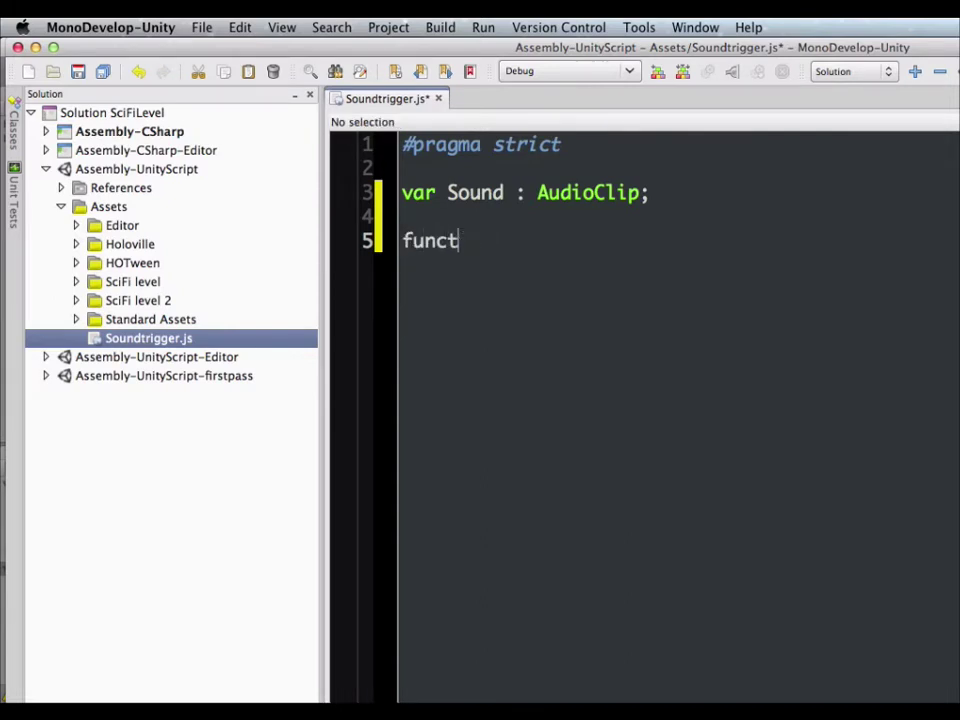
text(ion O)
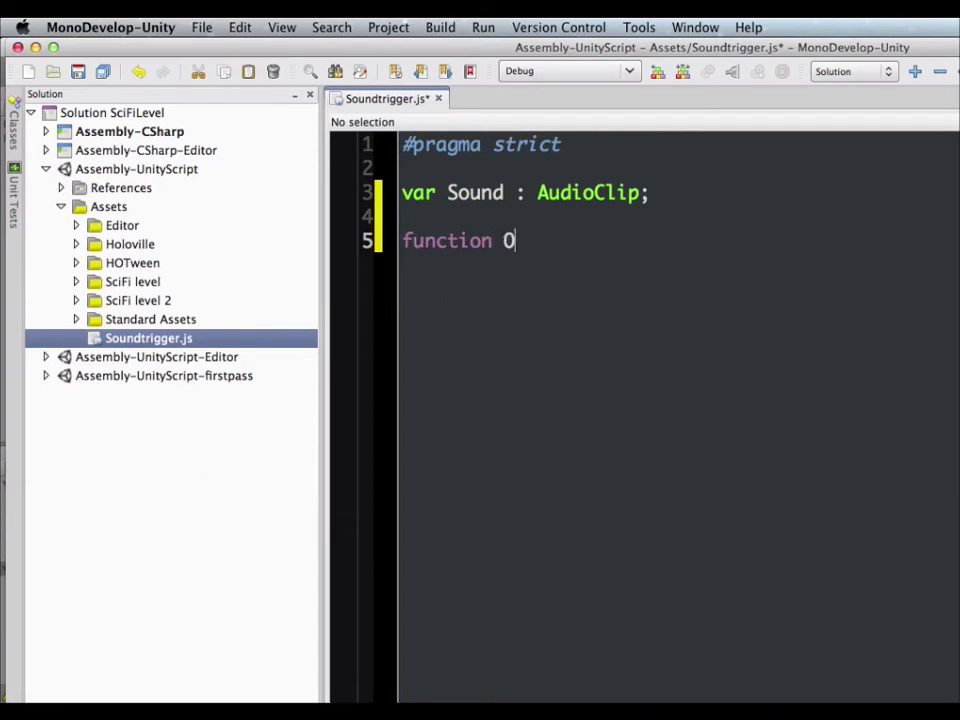
text(nTriggerEnter)
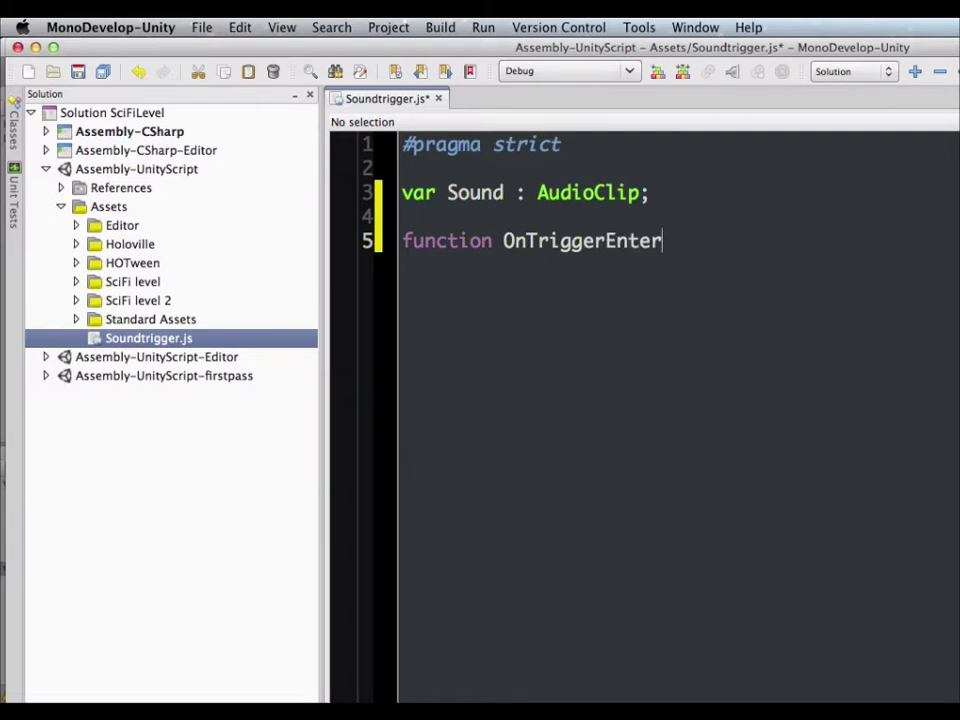
text(())
text({)
key(Return)
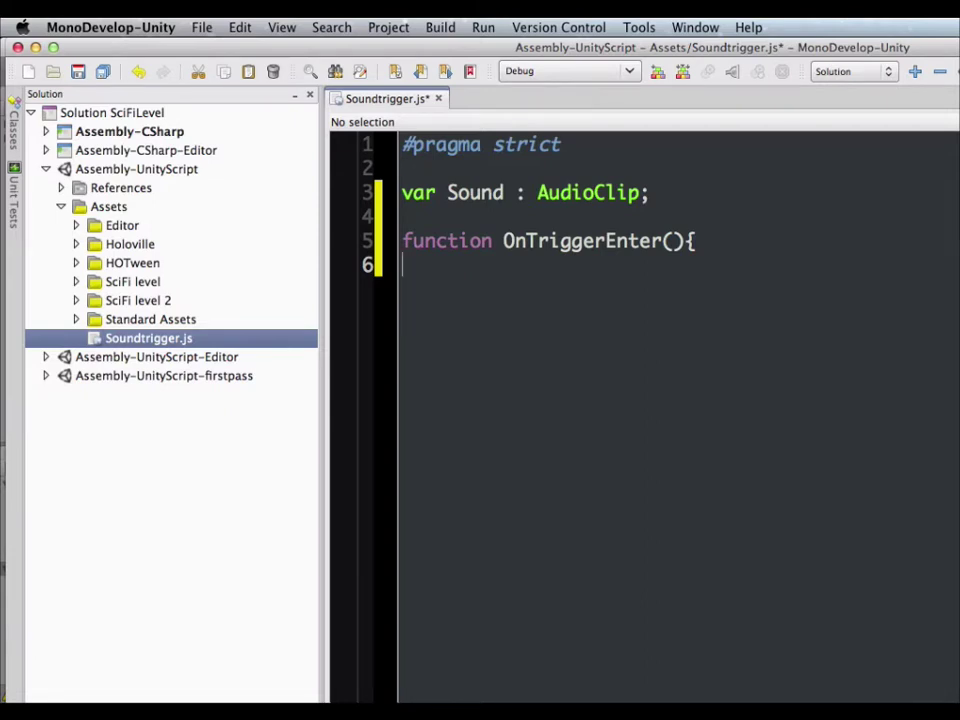
text(au)
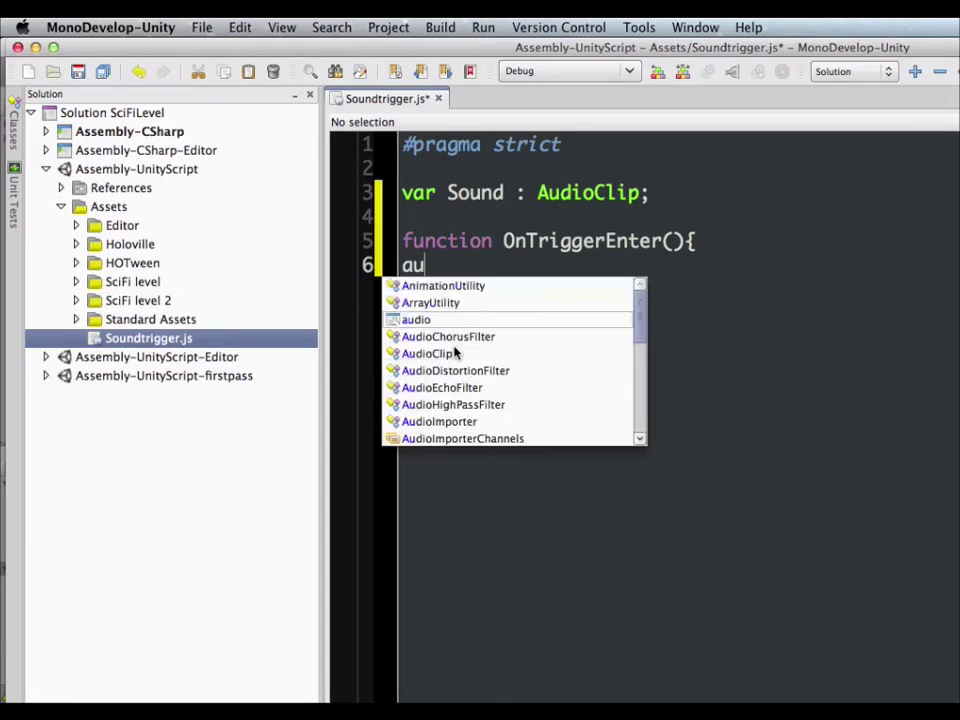
text(dio.)
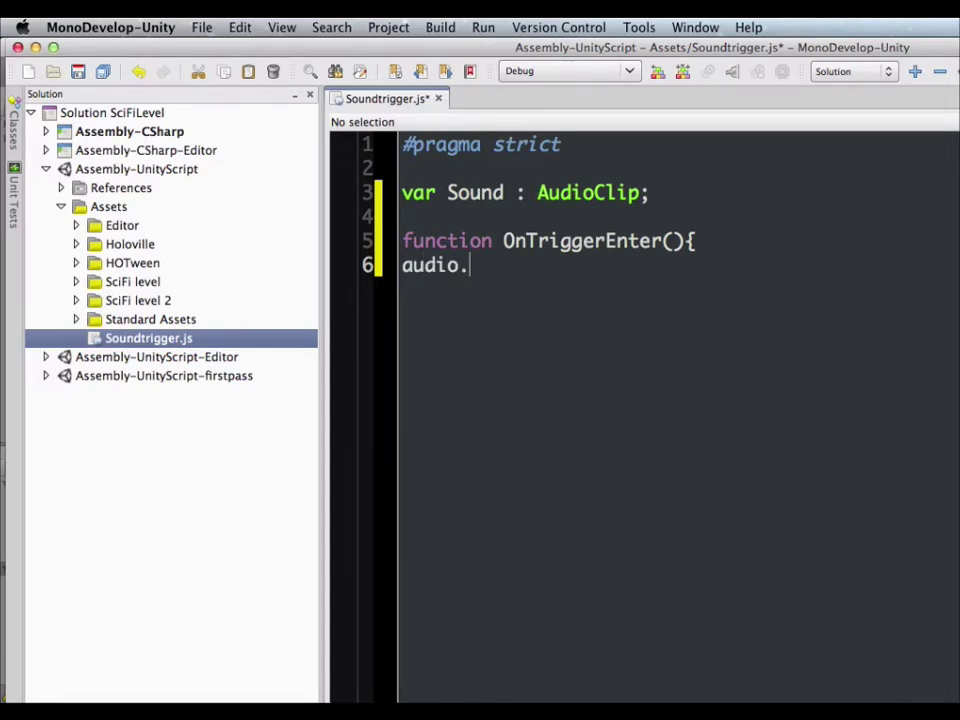
text(PlayOne)
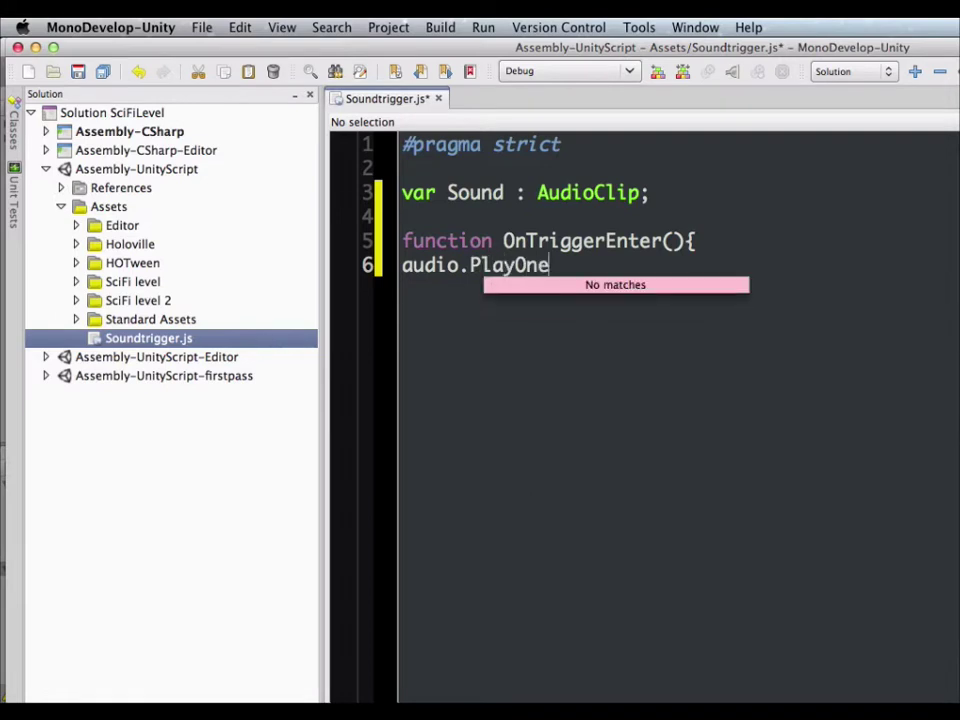
text(Shoty)
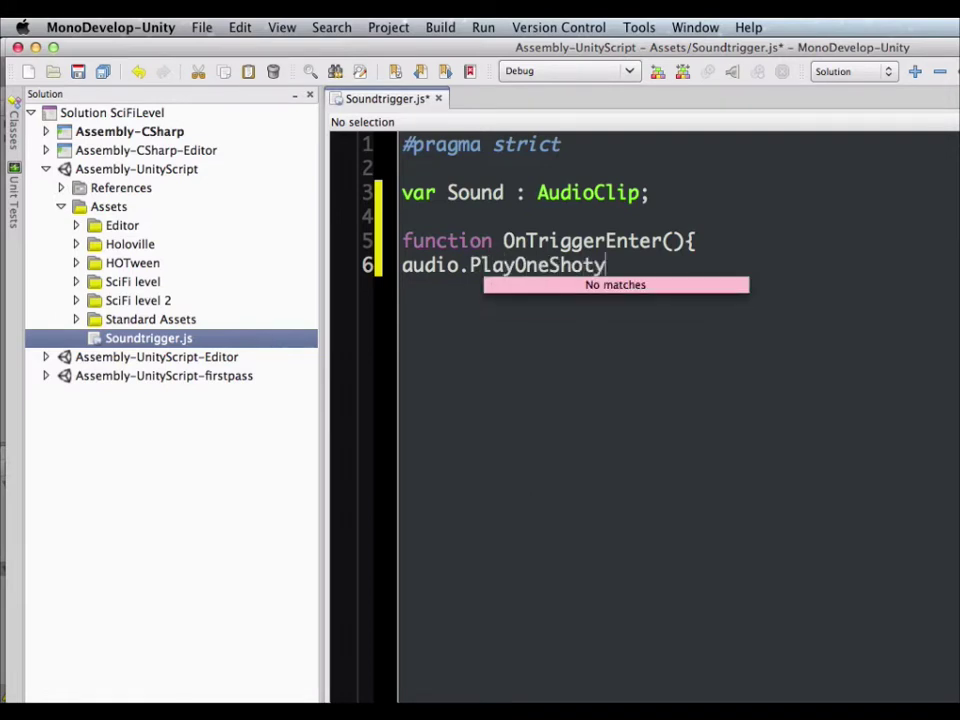
key(BackSpace)
text(()
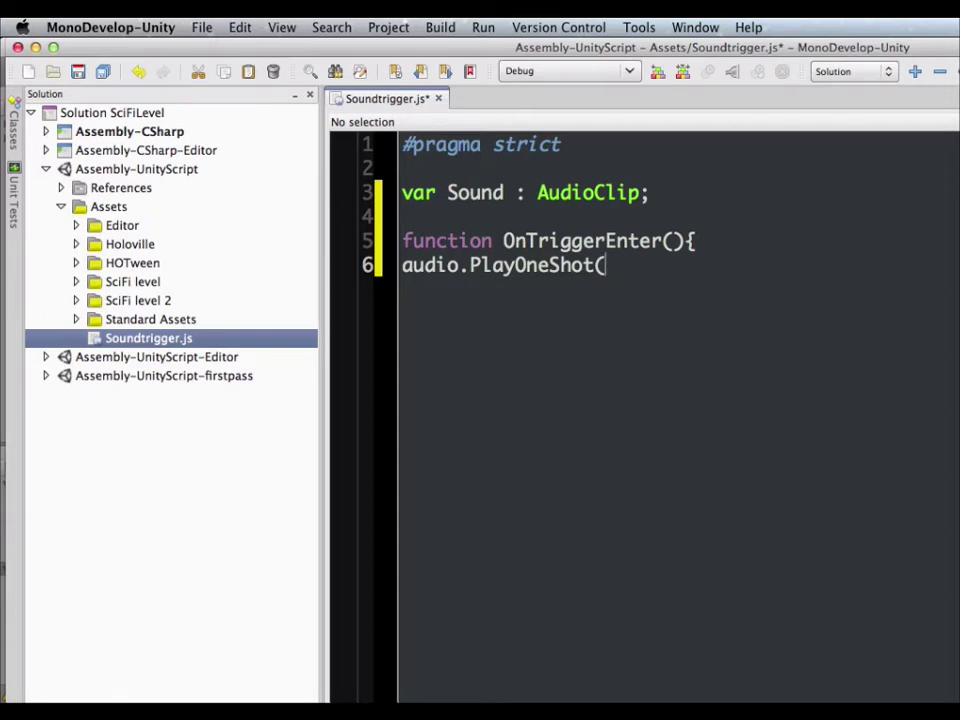
text(Sound)
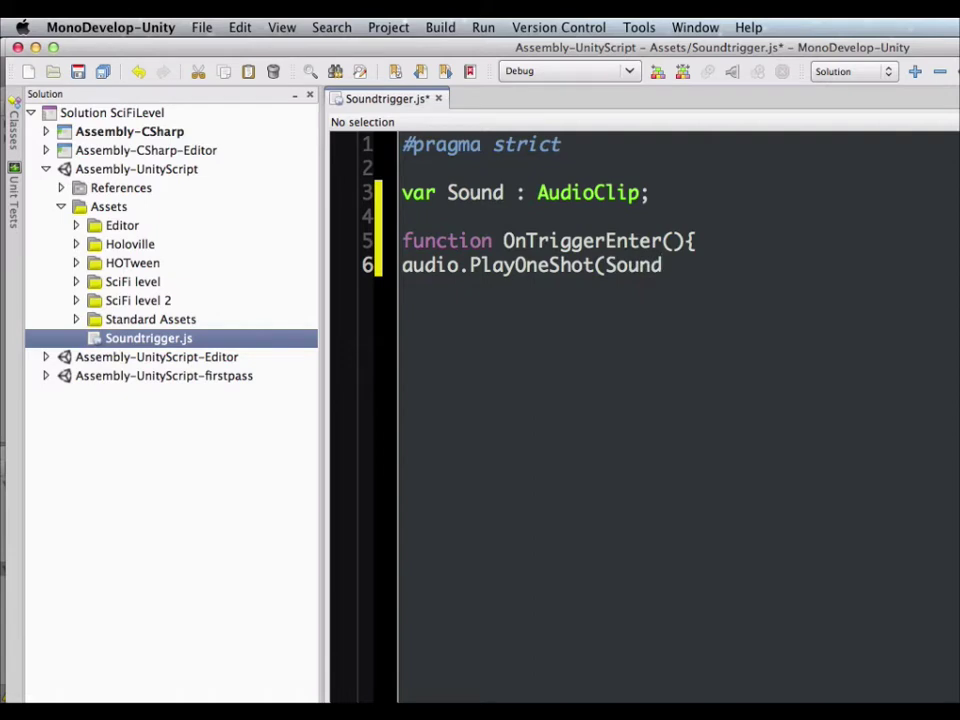
text();)
key(Return)
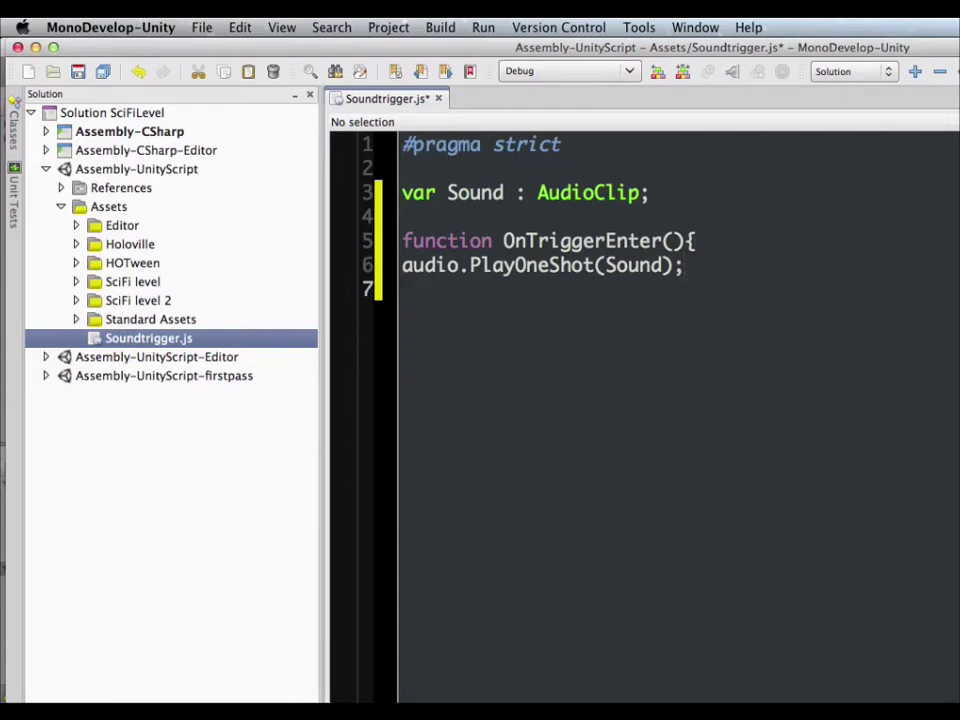
text(})
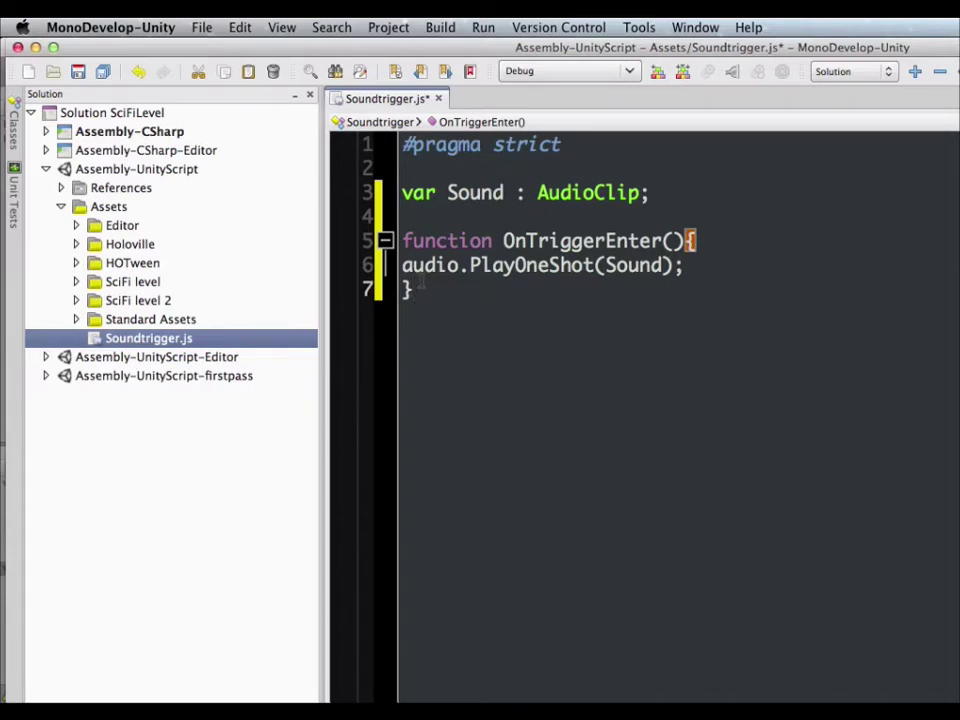
Step: Save Soundtrigger.js and minimise MonoDevelop to return to Unity
click(201, 27)
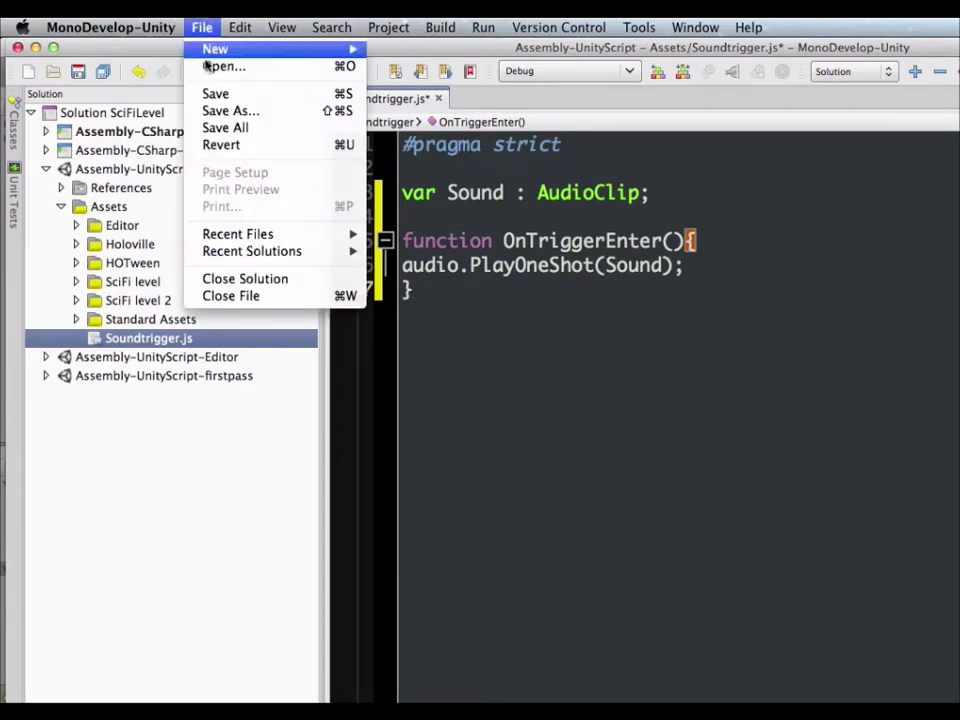
click(207, 95)
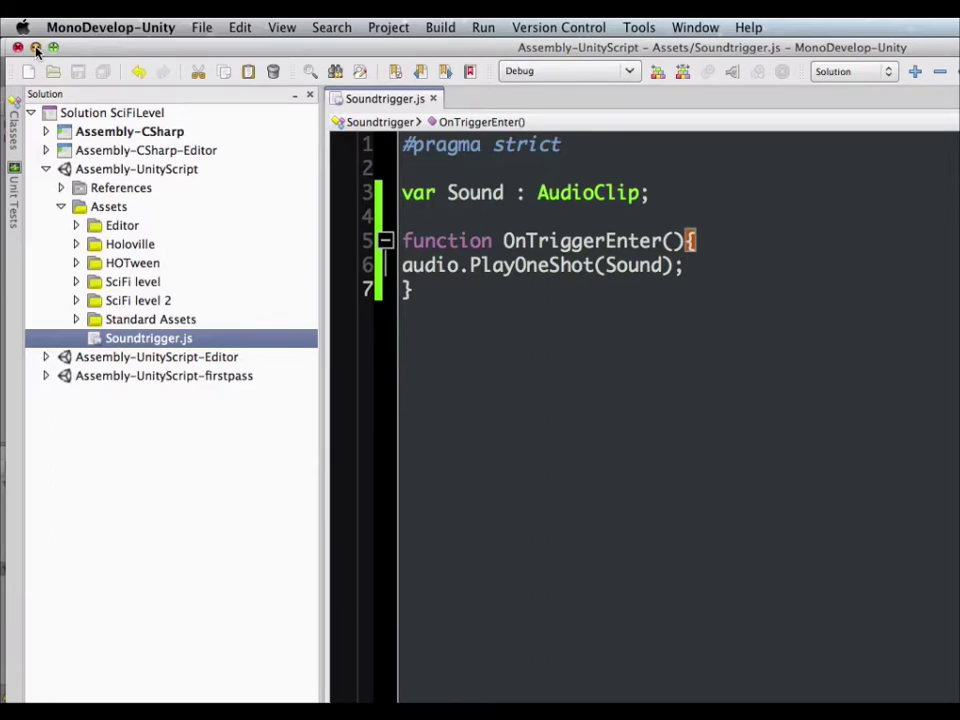
click(35, 48)
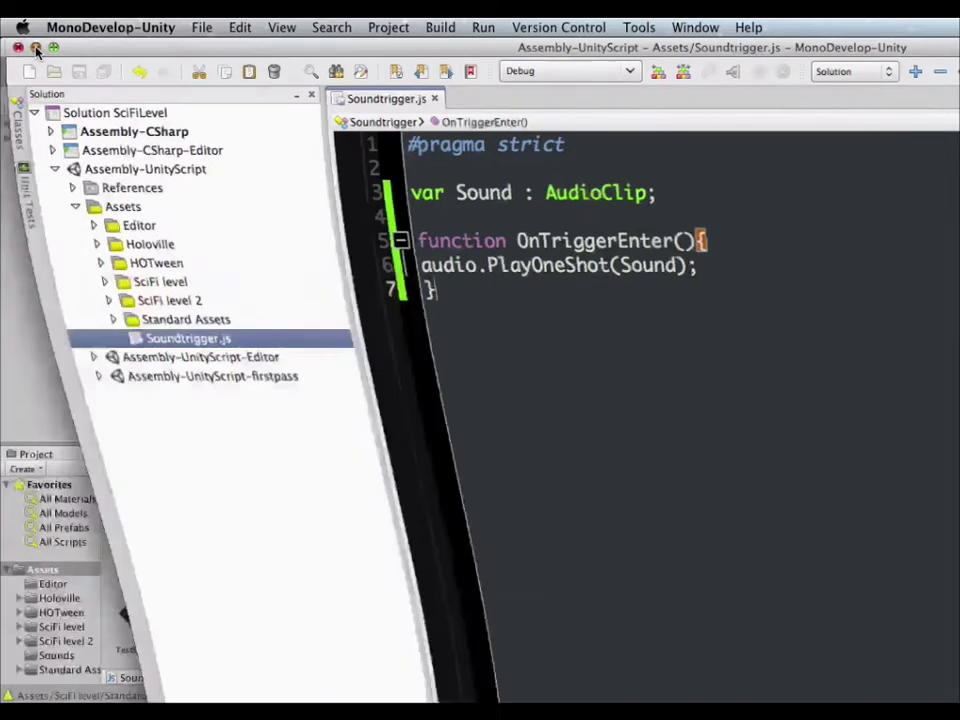
Step: Drag the Soundtrigger script from the Project panel onto the door in the Scene view
click(83, 42)
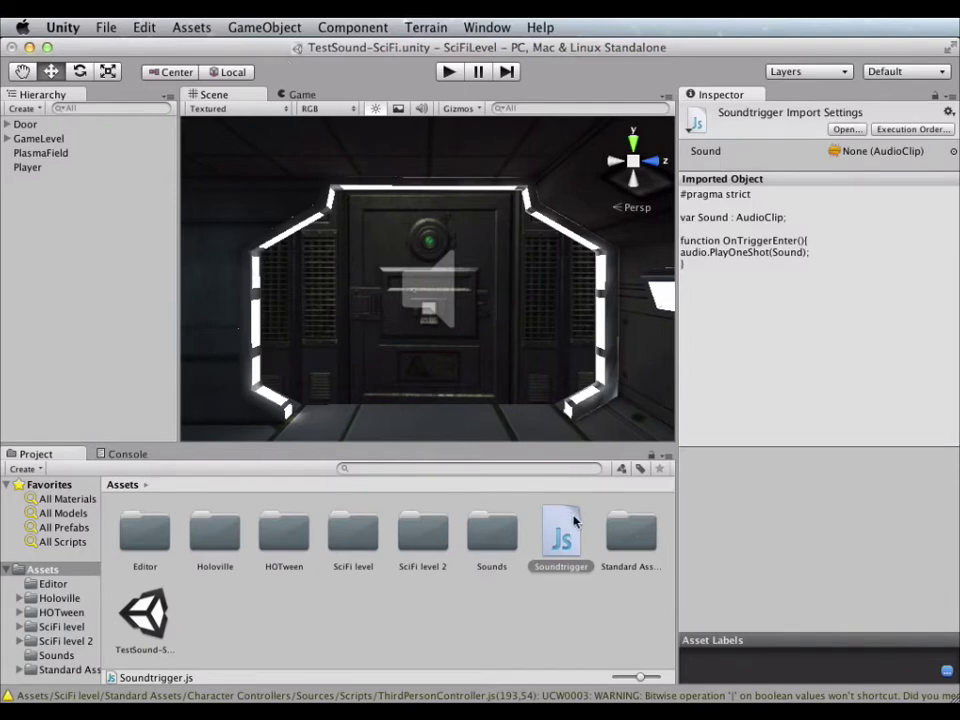
drag(565, 535, 31, 133)
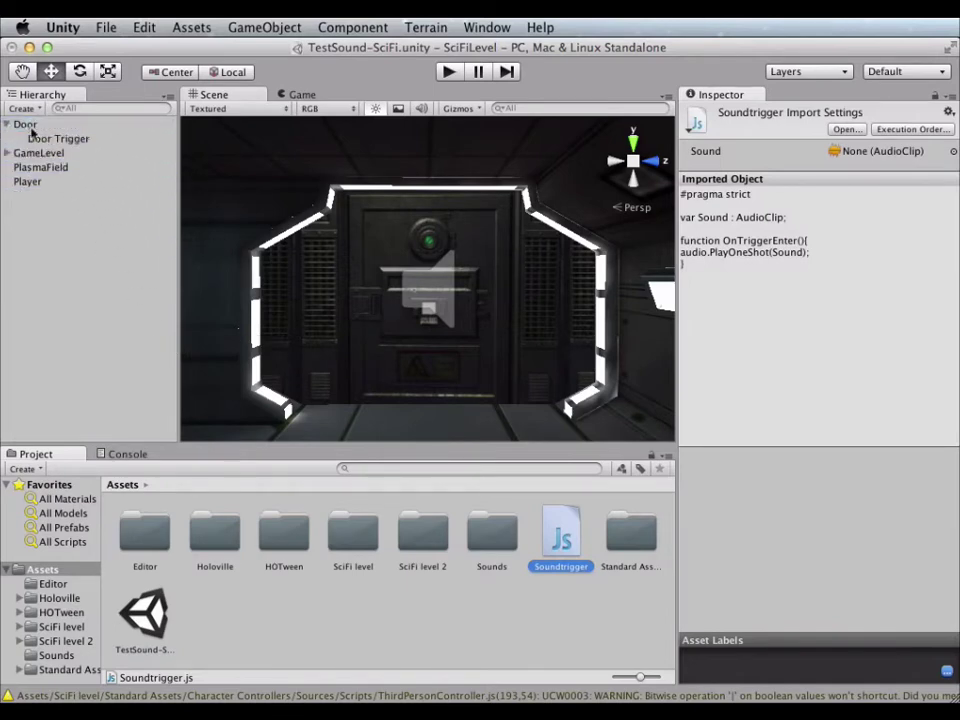
Step: Select the Door and scroll its Inspector to the Soundtrigger (Script) component showing Sound as None
click(7, 124)
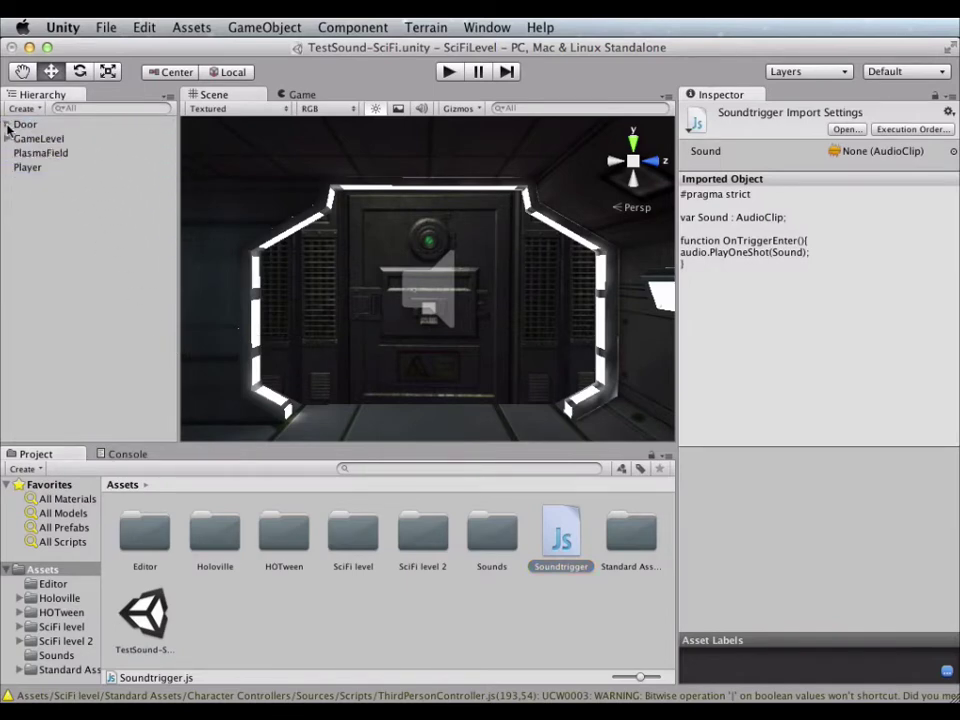
click(23, 125)
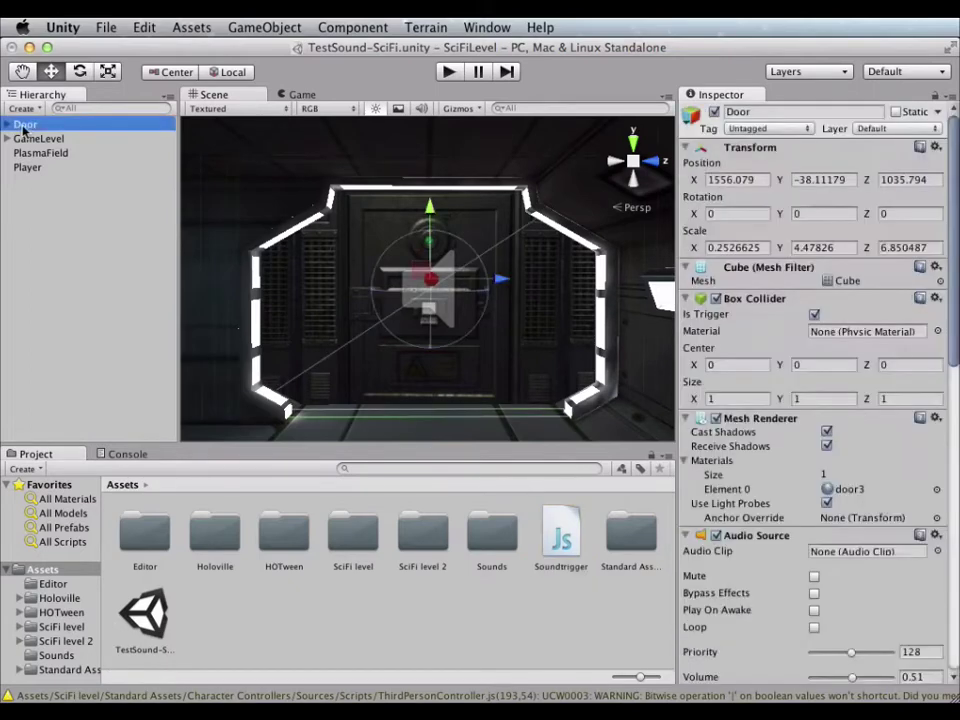
click(955, 181)
scroll(955, 181, down, 5)
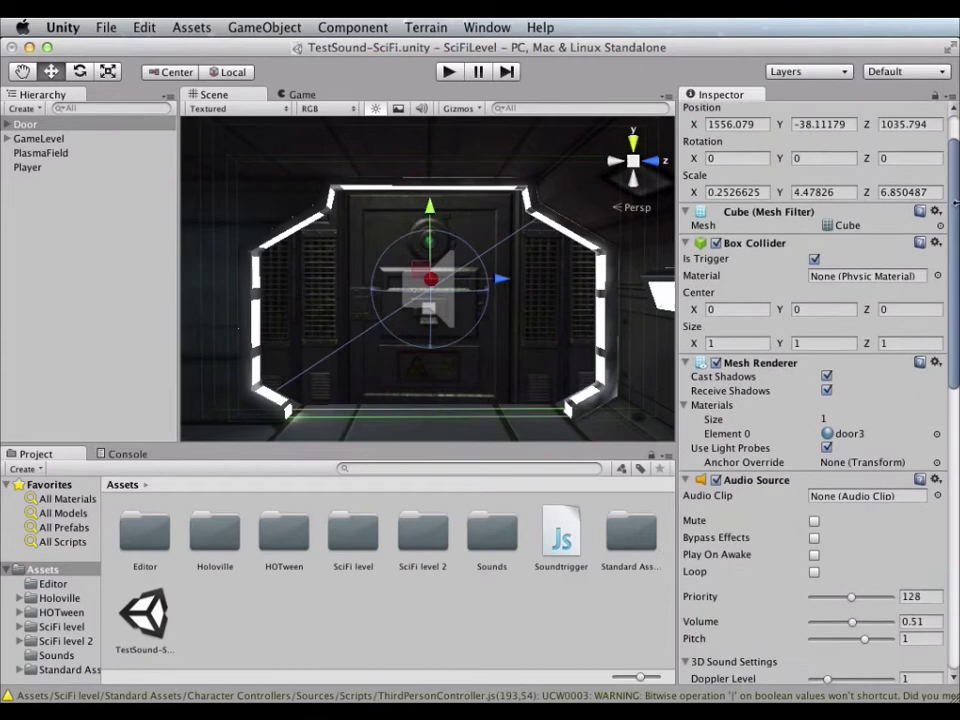
scroll(815, 400, down, 5)
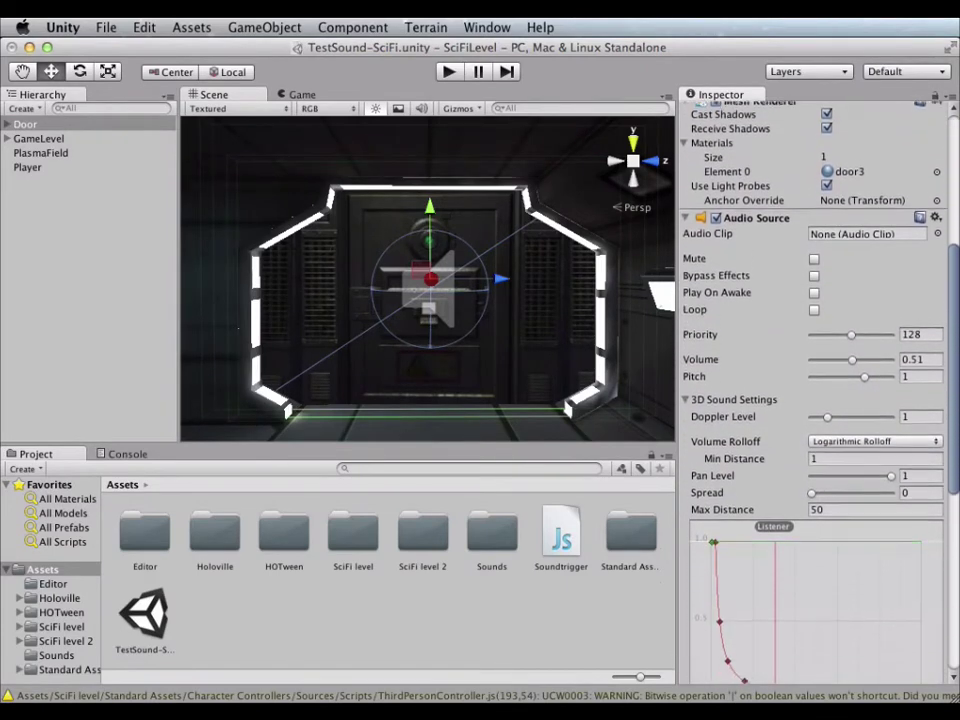
scroll(815, 400, down, 8)
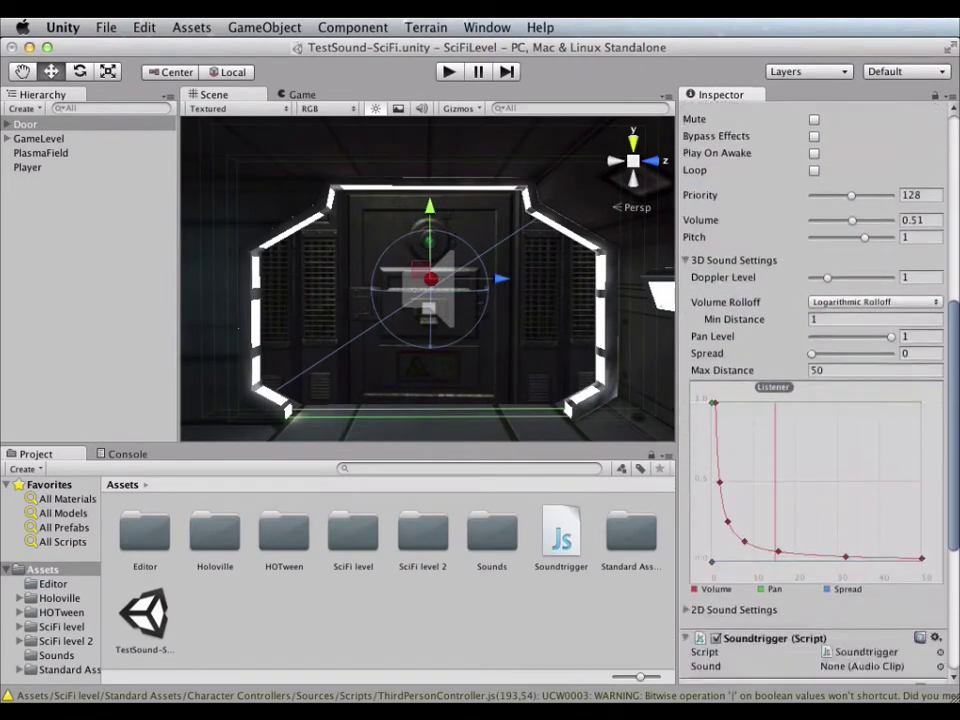
scroll(815, 420, down, 1)
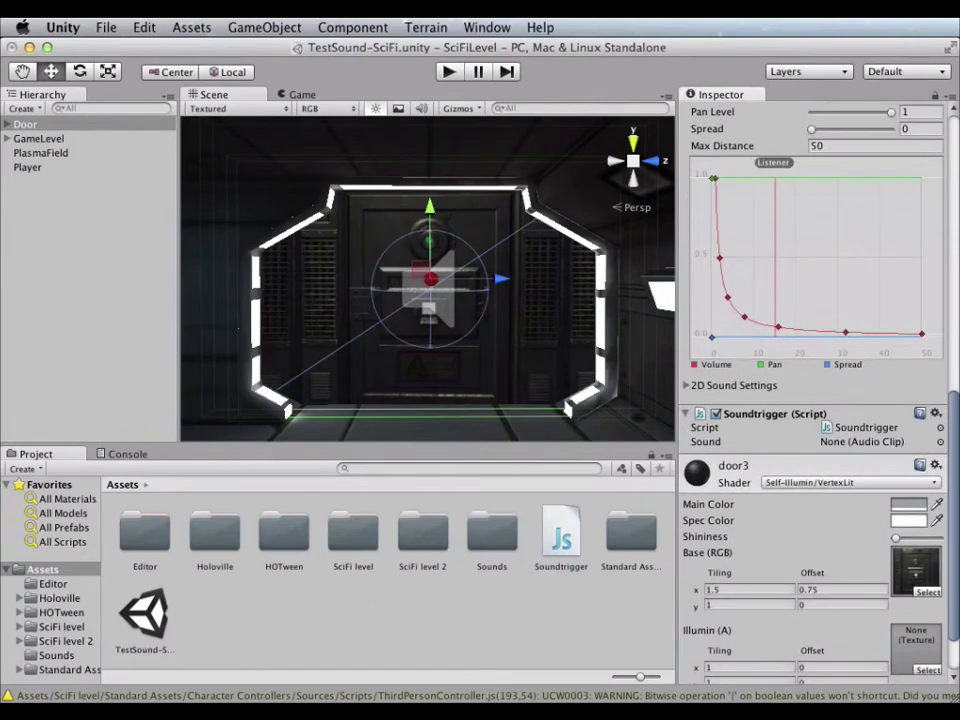
Step: Assign the DoorImpact clip to the Door's Soundtrigger Sound field and save the scene
click(940, 442)
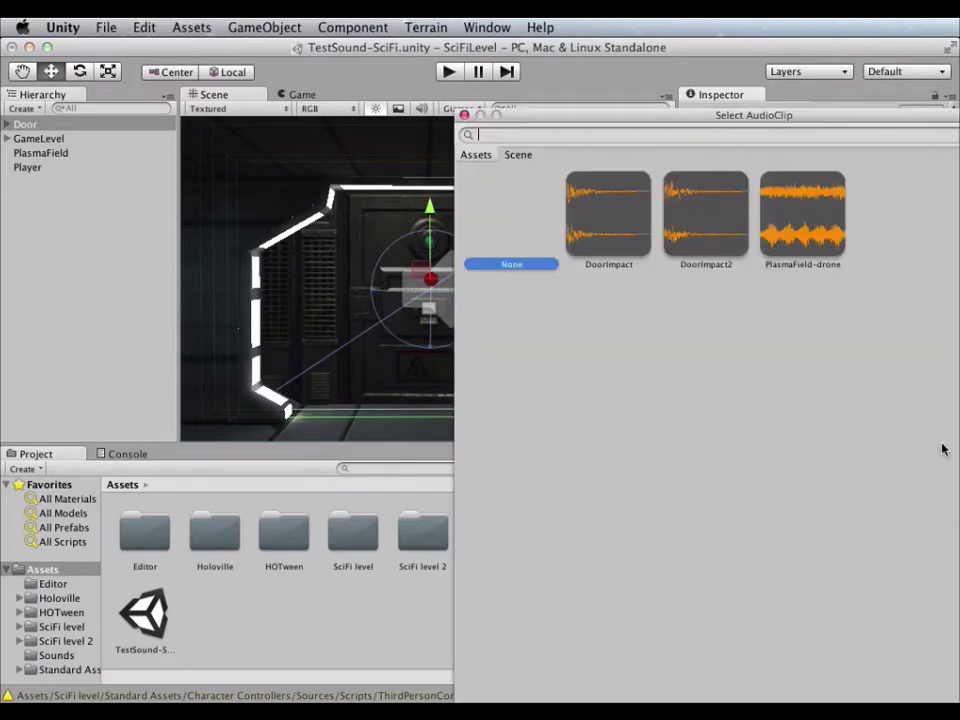
click(610, 222)
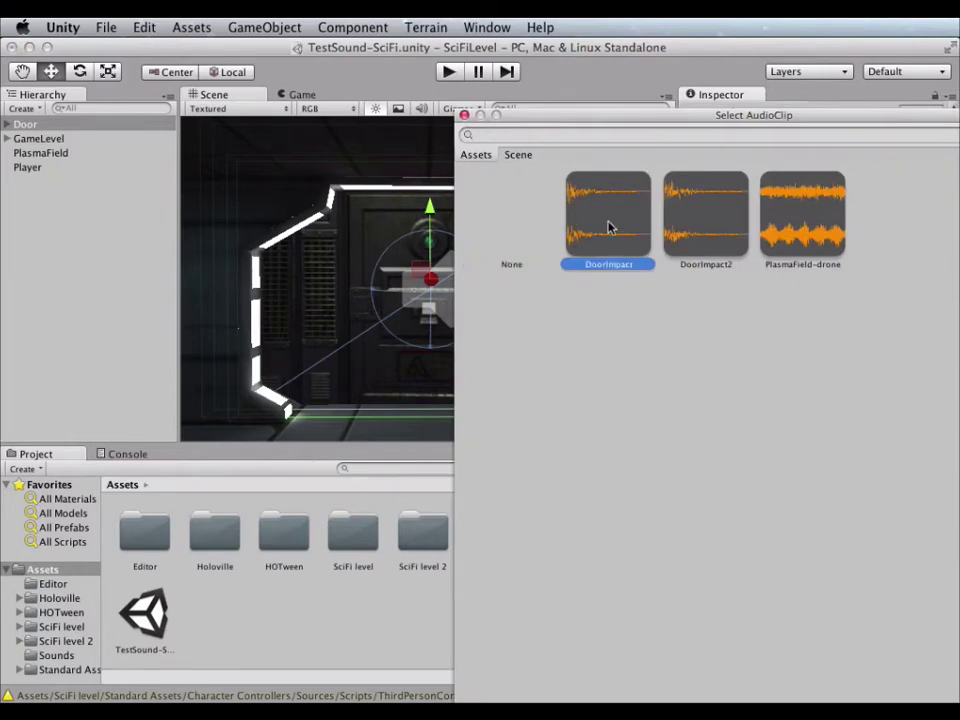
click(464, 116)
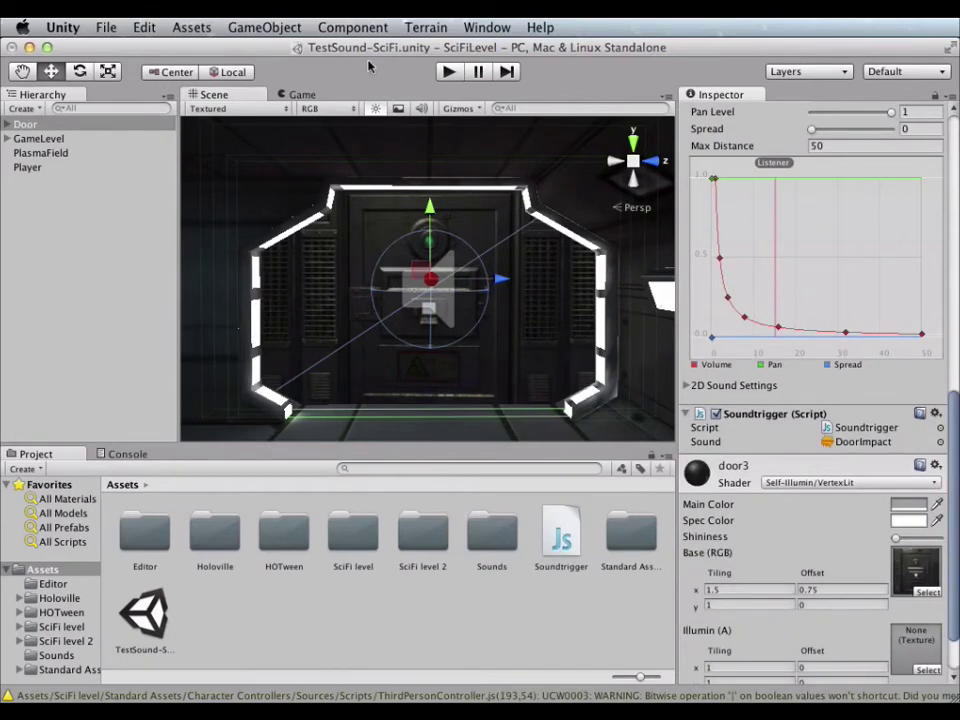
key(super+s)
Step: Run the level to hear the door sound, then stop it and return to editing
click(446, 75)
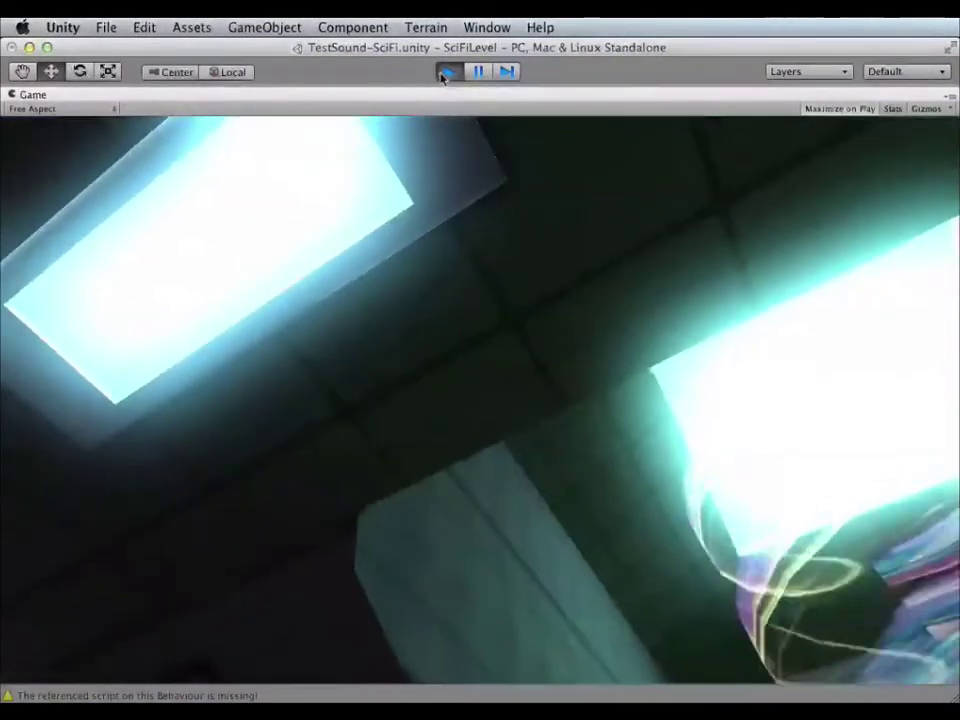
click(449, 71)
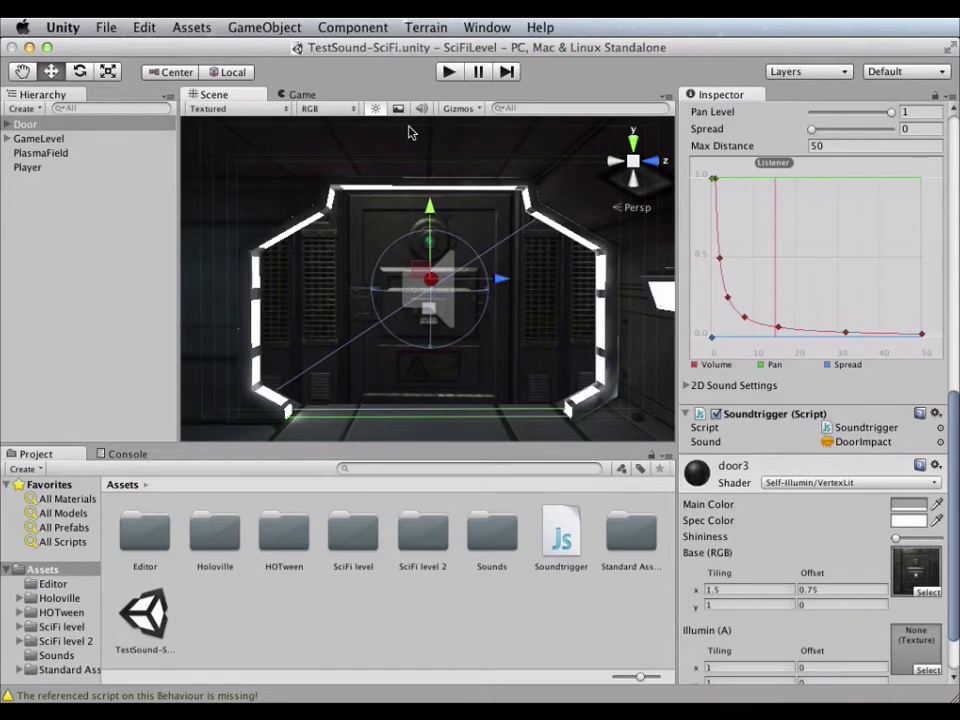
Step: Remove the Audio Source and Soundtrigger (Script) components from the Door object
click(8, 124)
click(45, 140)
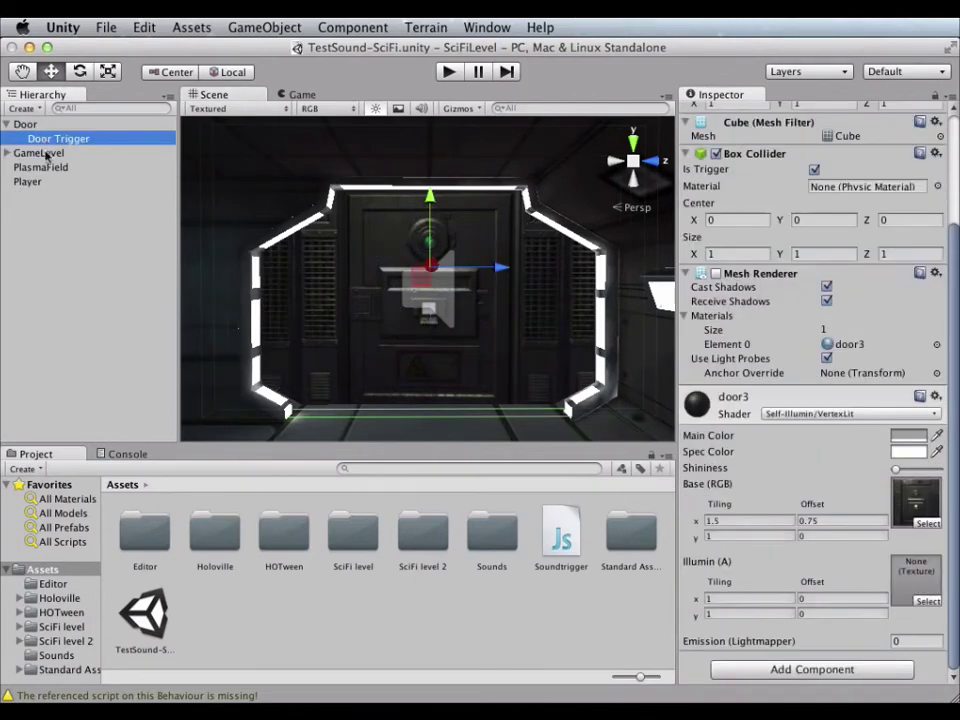
click(325, 418)
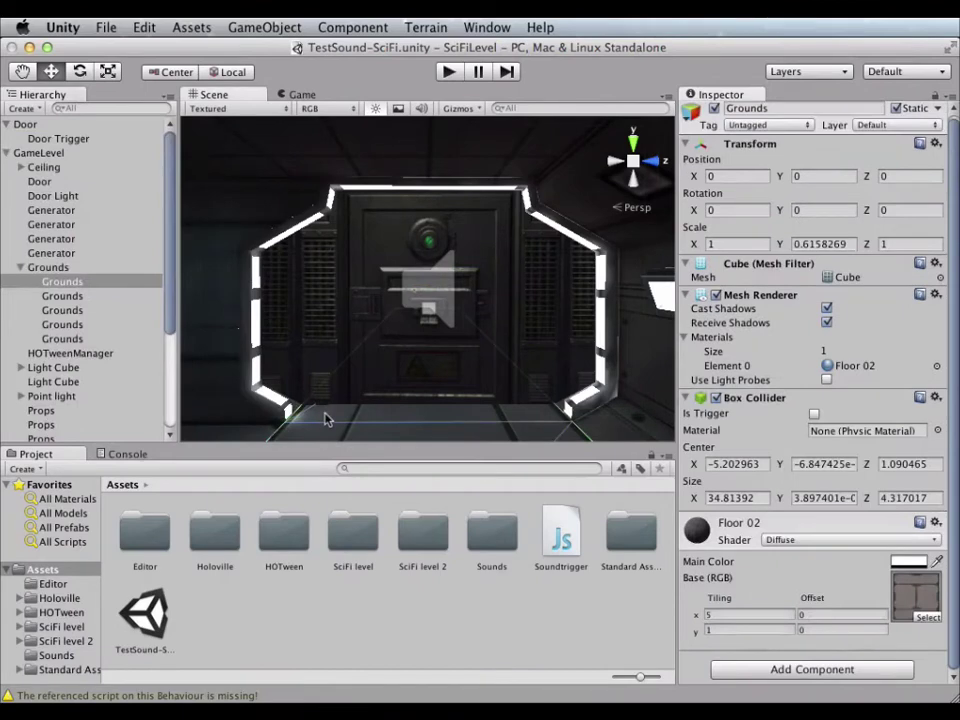
click(315, 315)
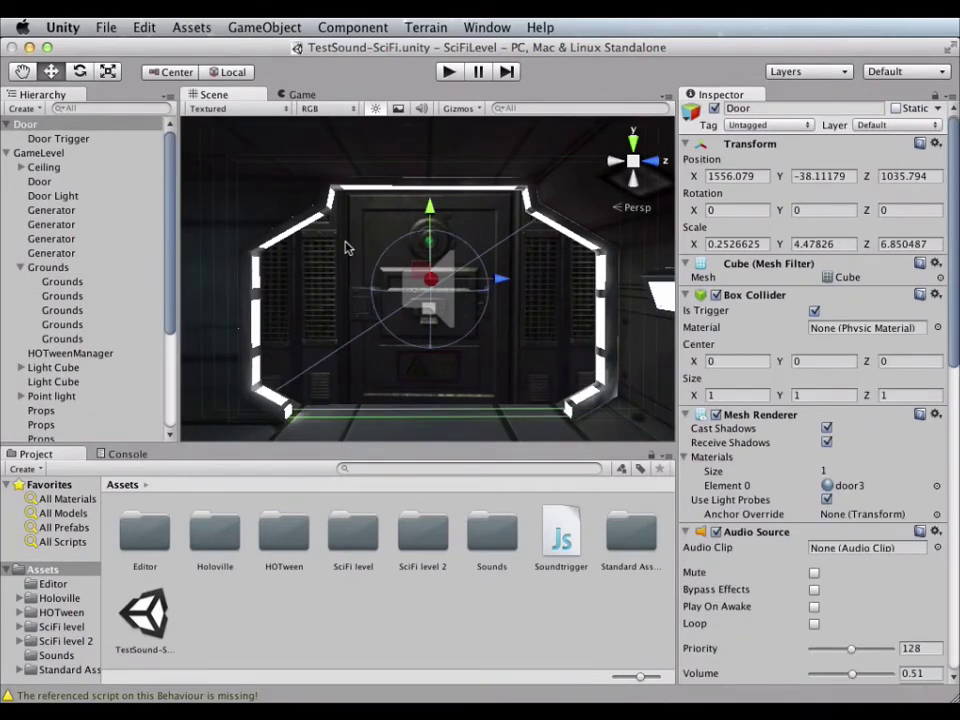
click(936, 532)
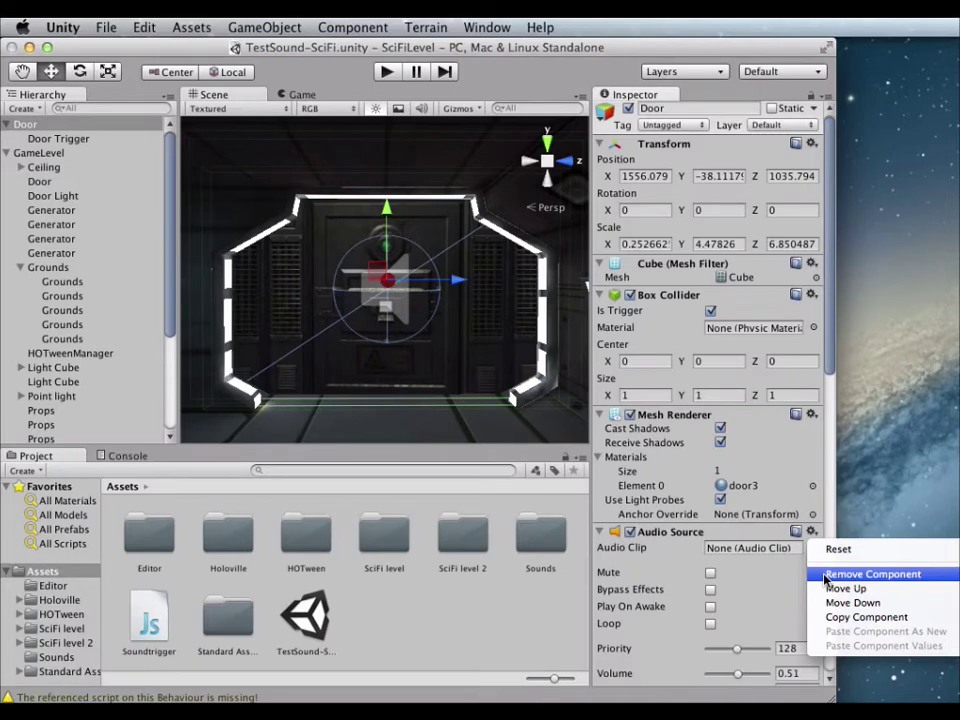
click(824, 576)
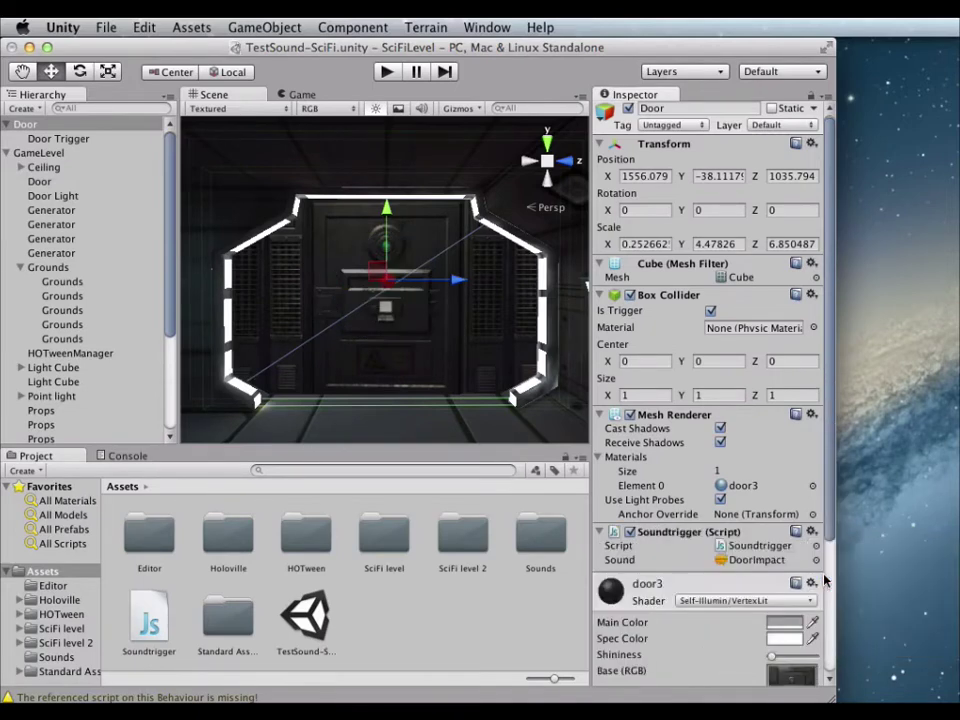
click(812, 531)
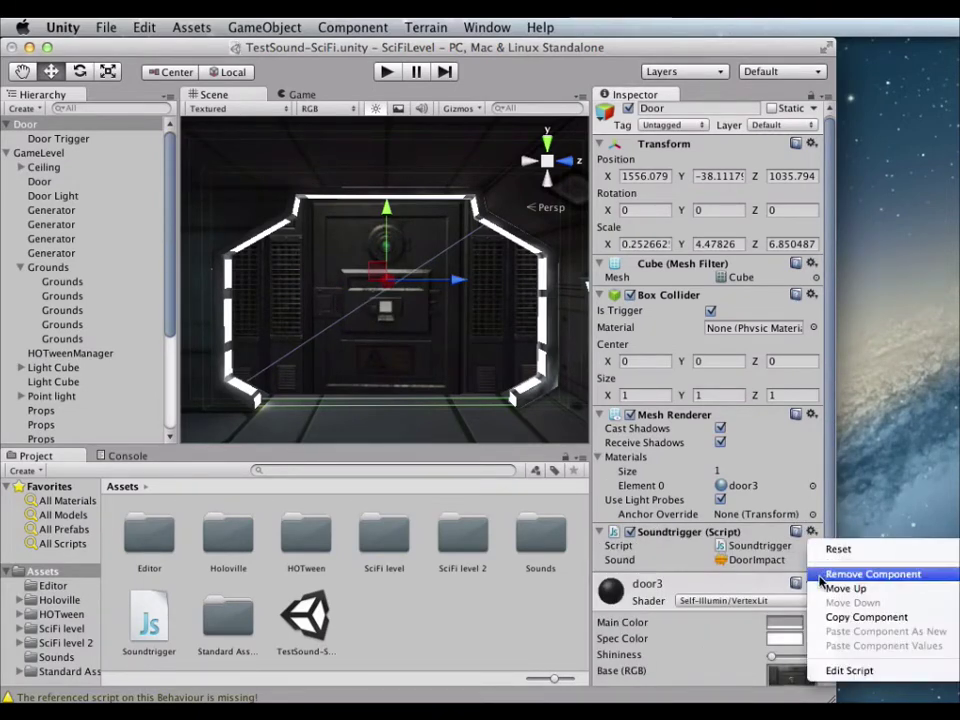
click(848, 574)
drag(826, 694, 955, 694)
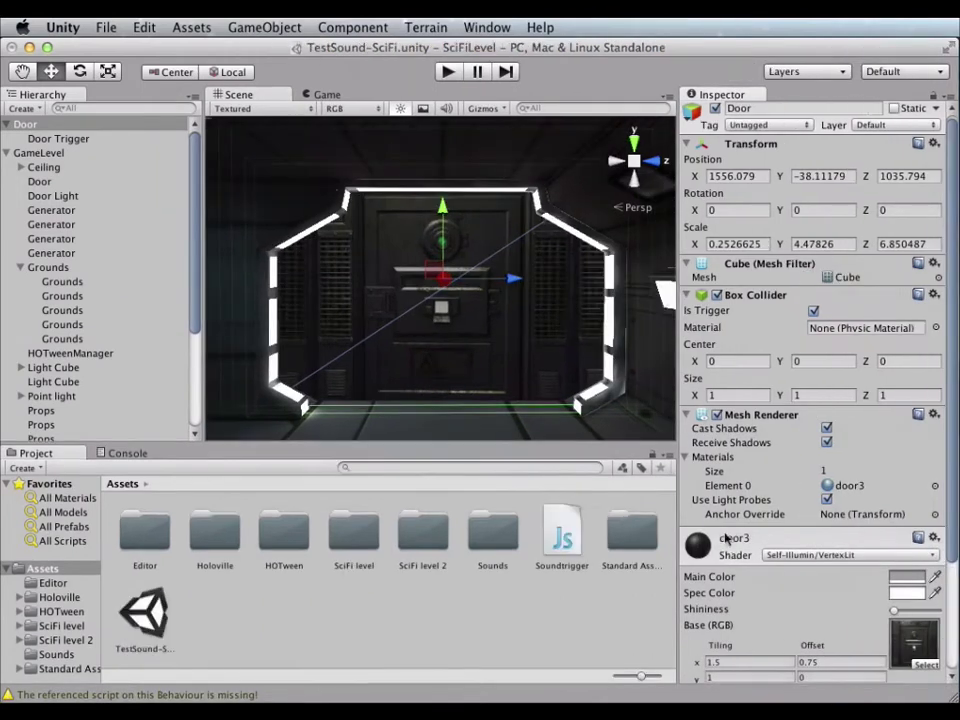
Step: Add an Audio > Audio Source component to the Door Trigger object
click(66, 139)
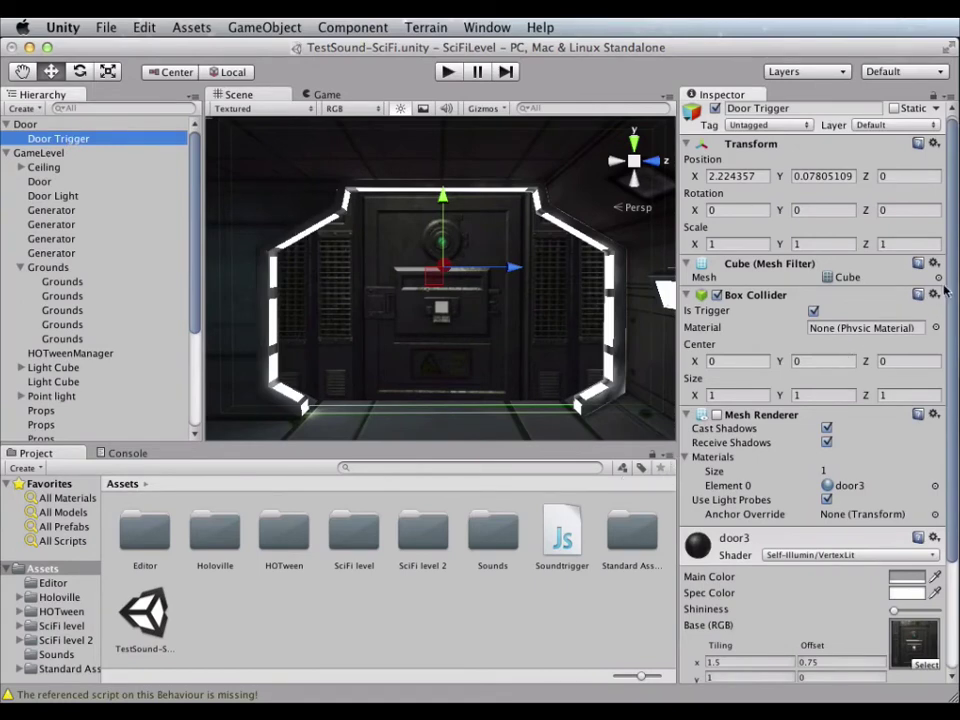
scroll(944, 290, down, 5)
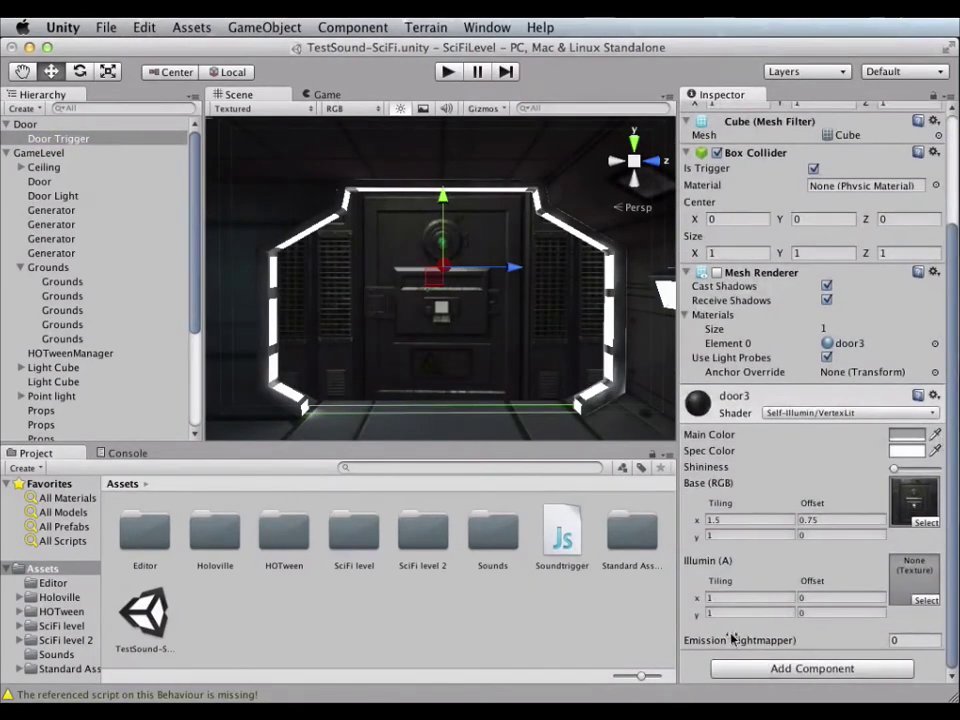
click(765, 668)
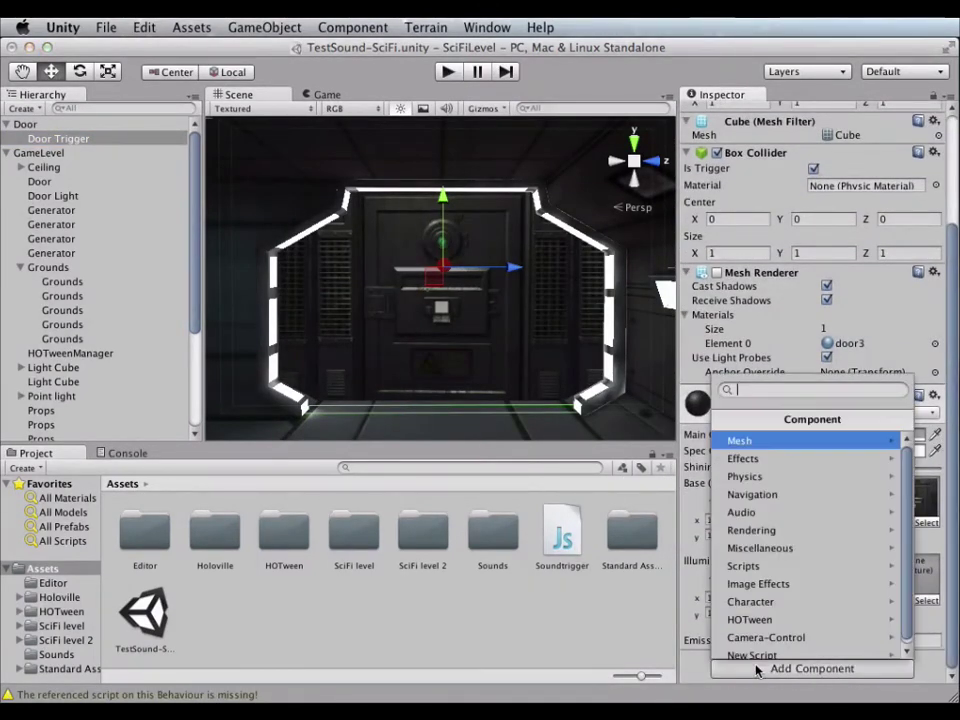
click(741, 511)
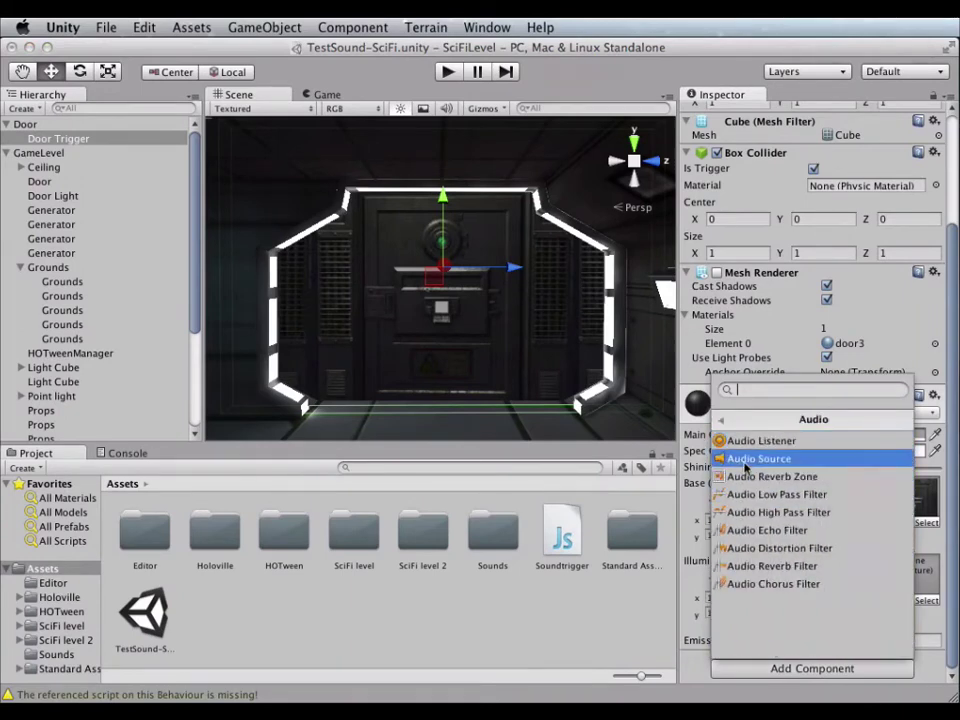
click(745, 460)
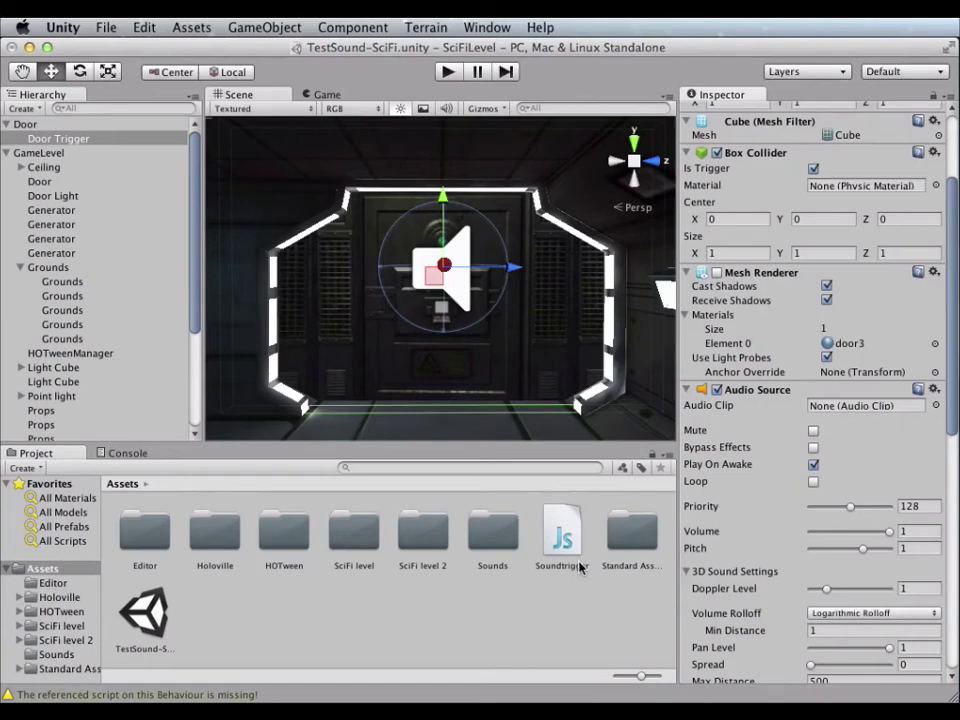
Step: Drop the Soundtrigger script onto Door Trigger and assign DoorImpact2 as its Sound clip
drag(562, 548, 79, 147)
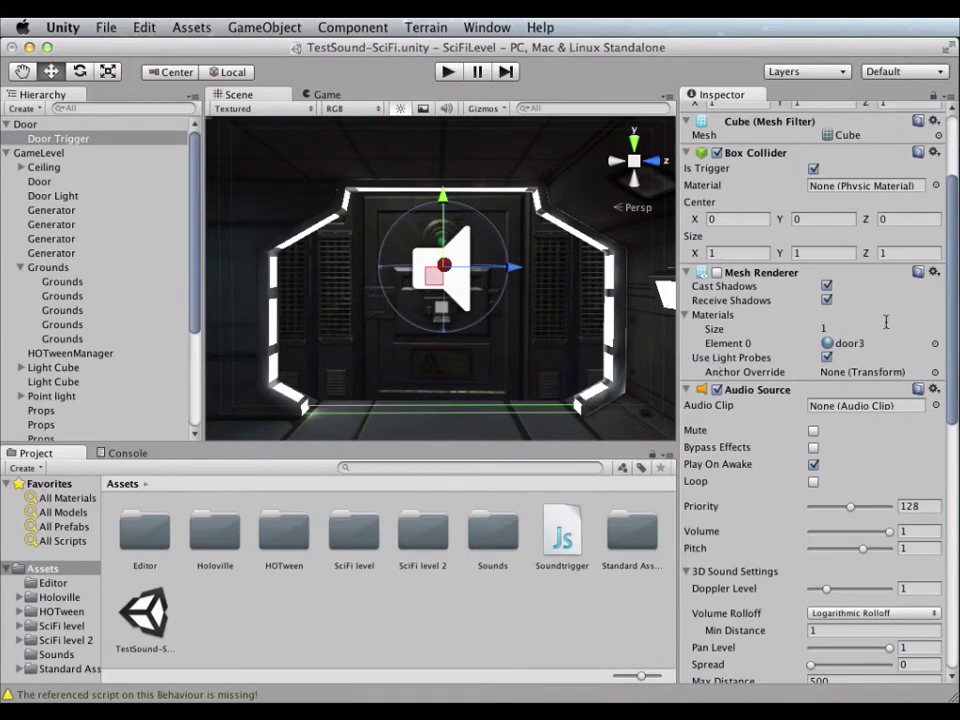
drag(955, 318, 955, 622)
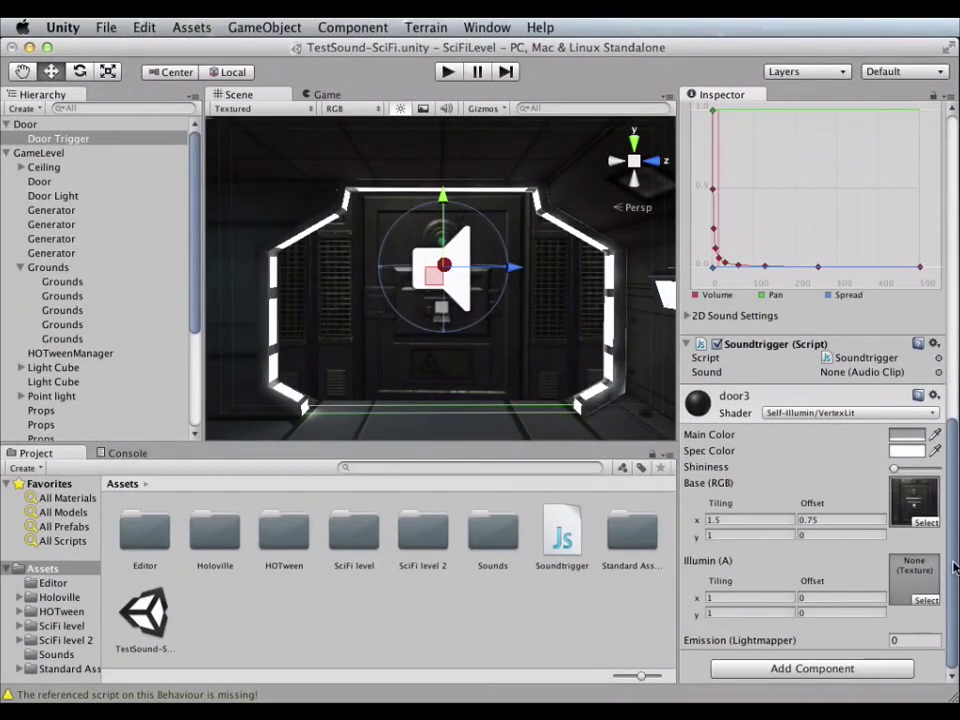
click(938, 372)
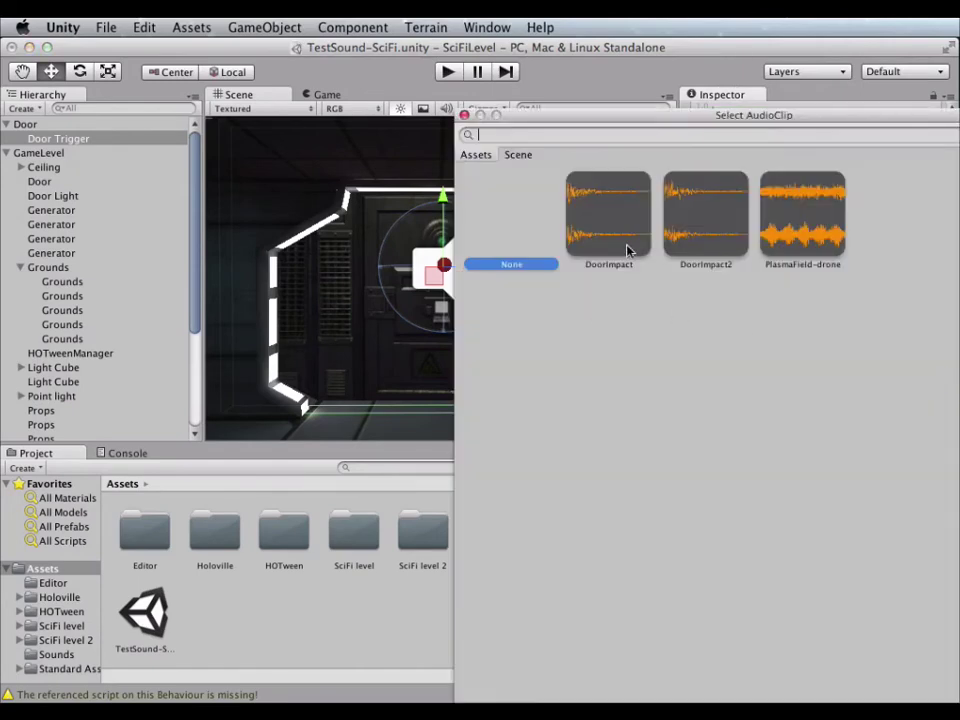
click(697, 231)
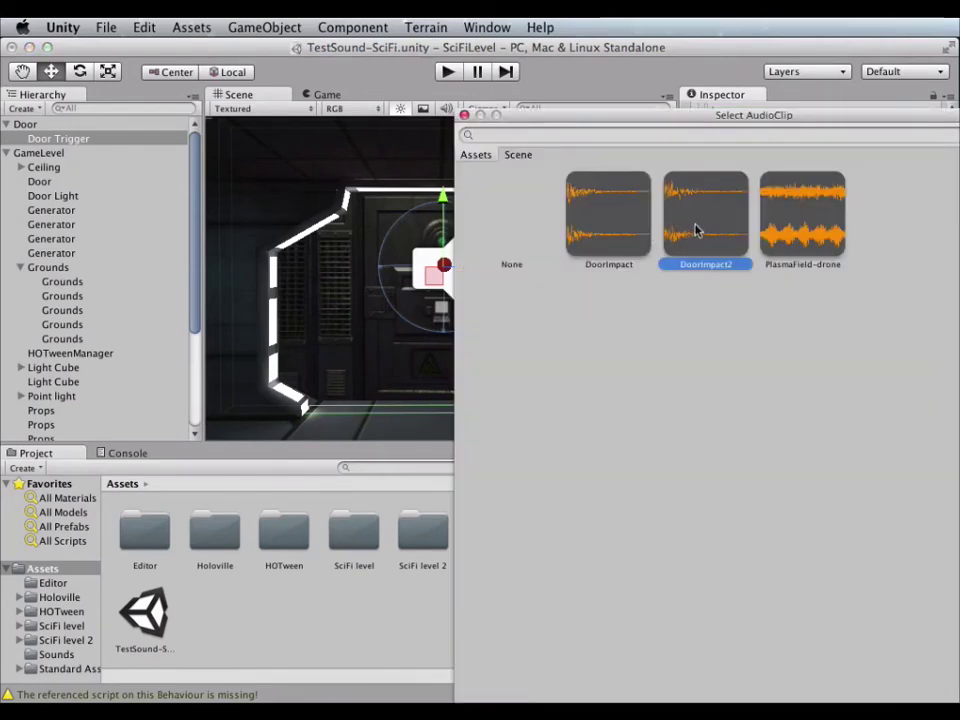
click(464, 116)
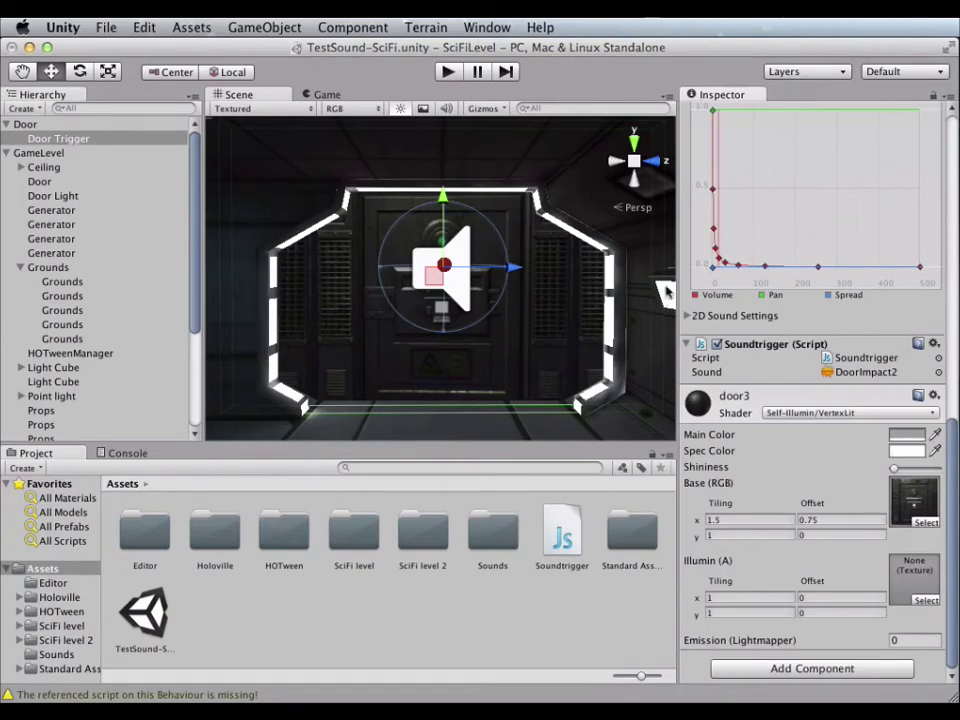
Step: Uncheck Is Trigger on the Door's Box Collider so the door is solid
click(336, 307)
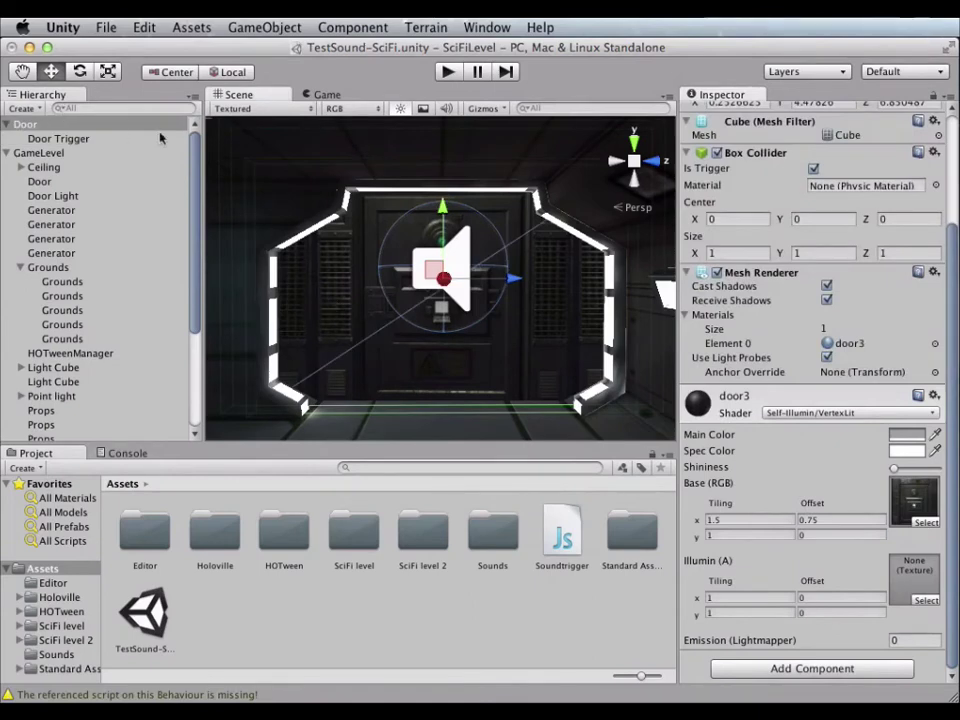
scroll(852, 262, up, 3)
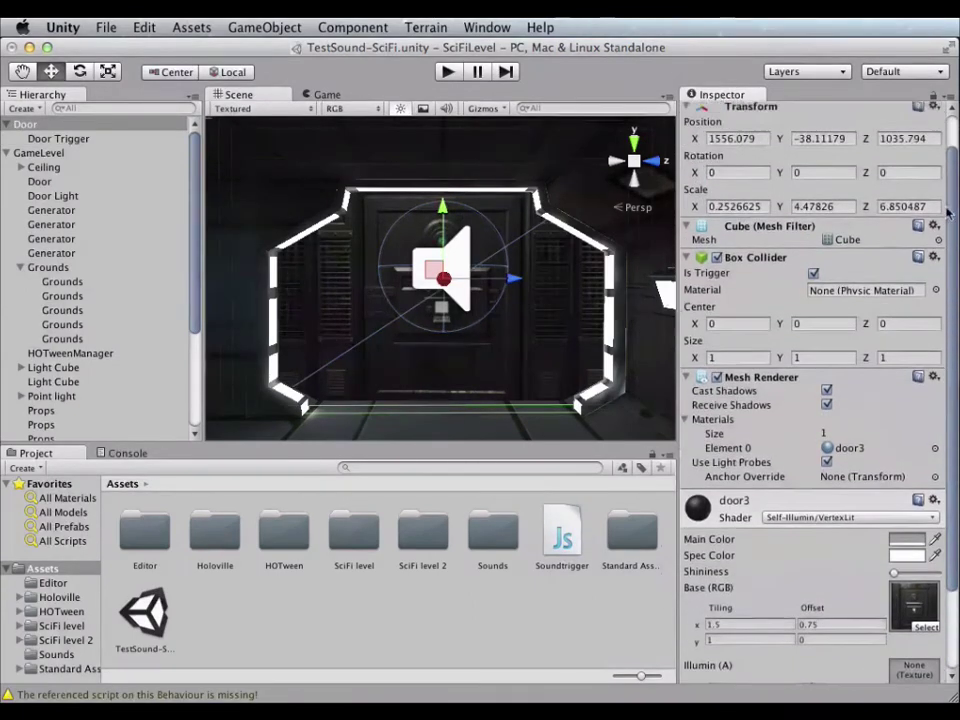
click(813, 315)
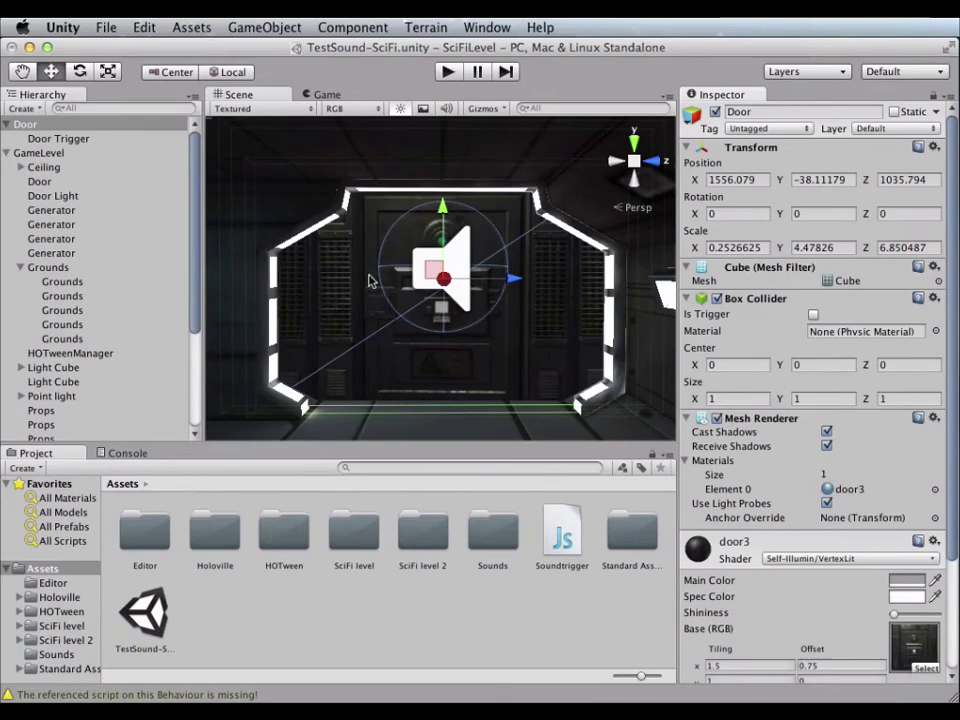
Step: Disable the Door Trigger's Mesh Renderer to hide its cube
click(330, 415)
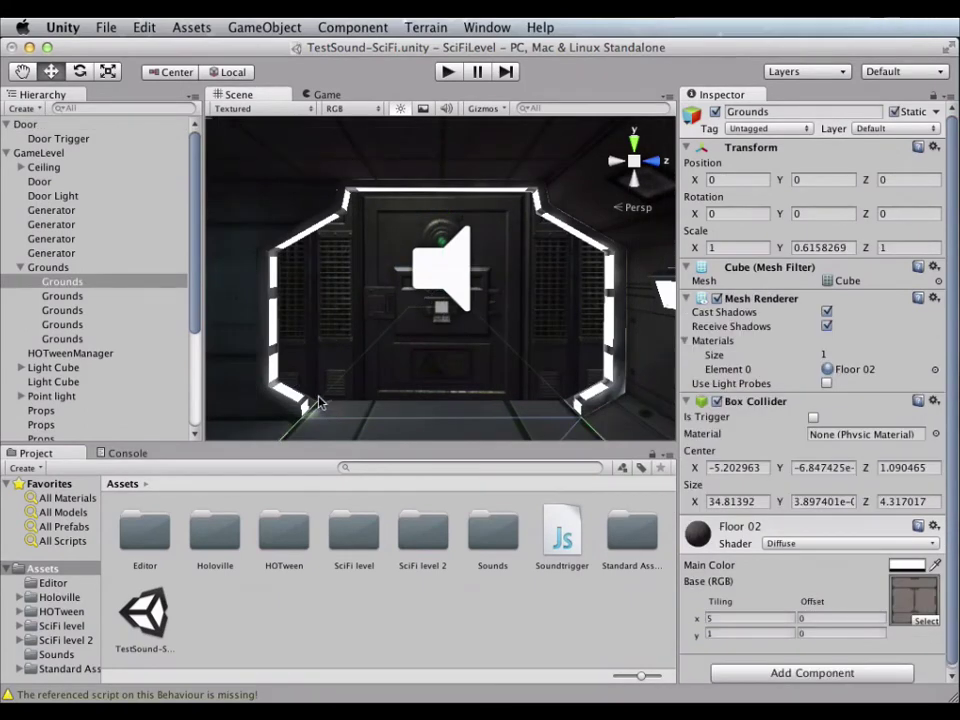
click(48, 138)
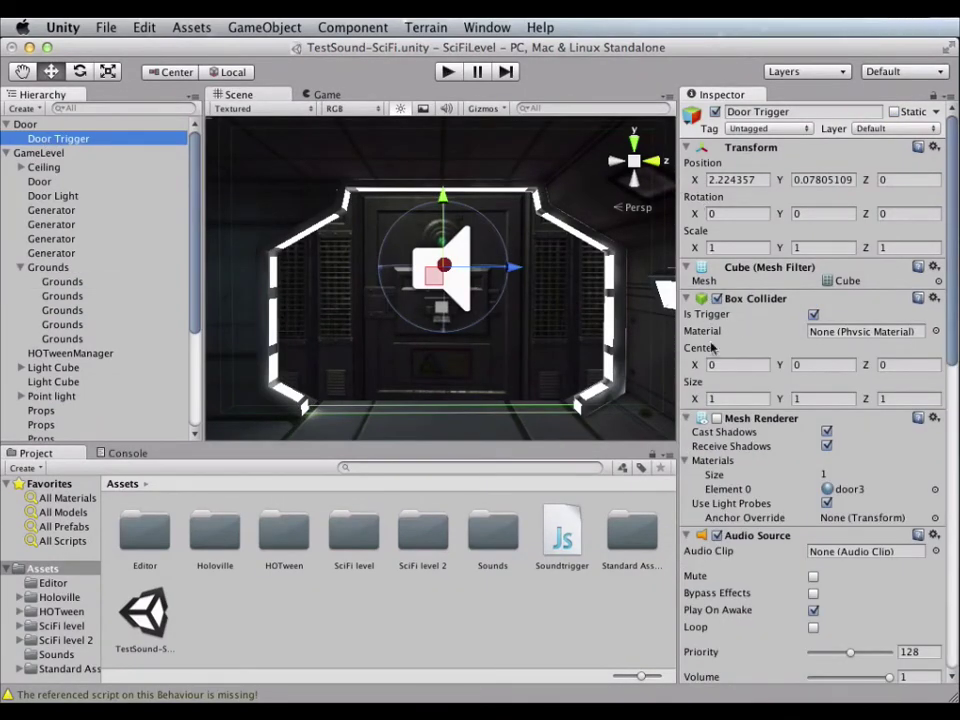
click(717, 419)
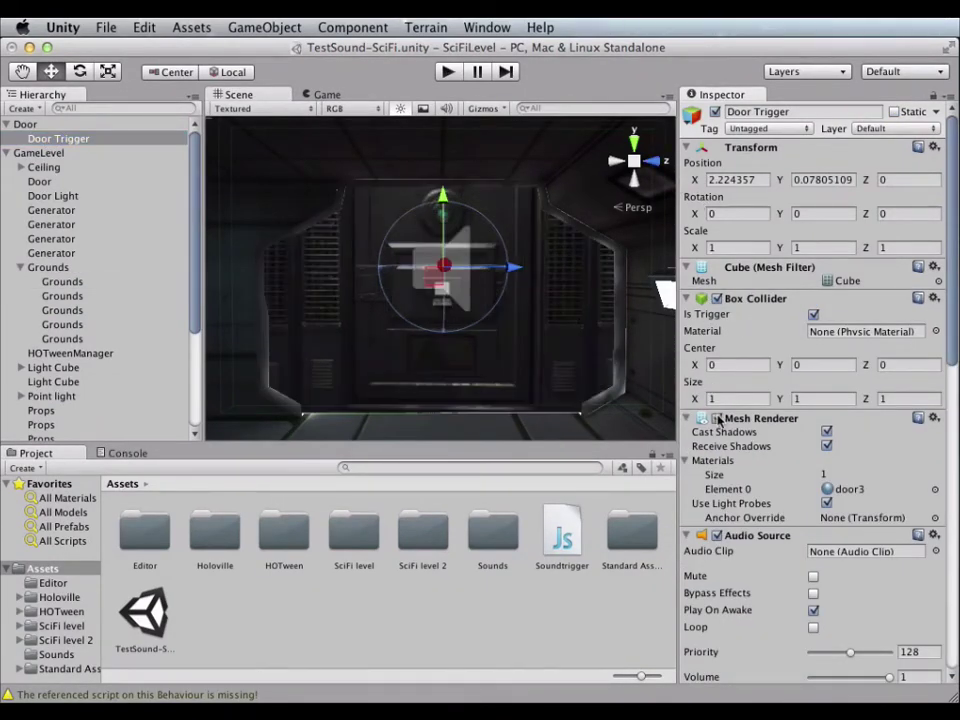
click(717, 419)
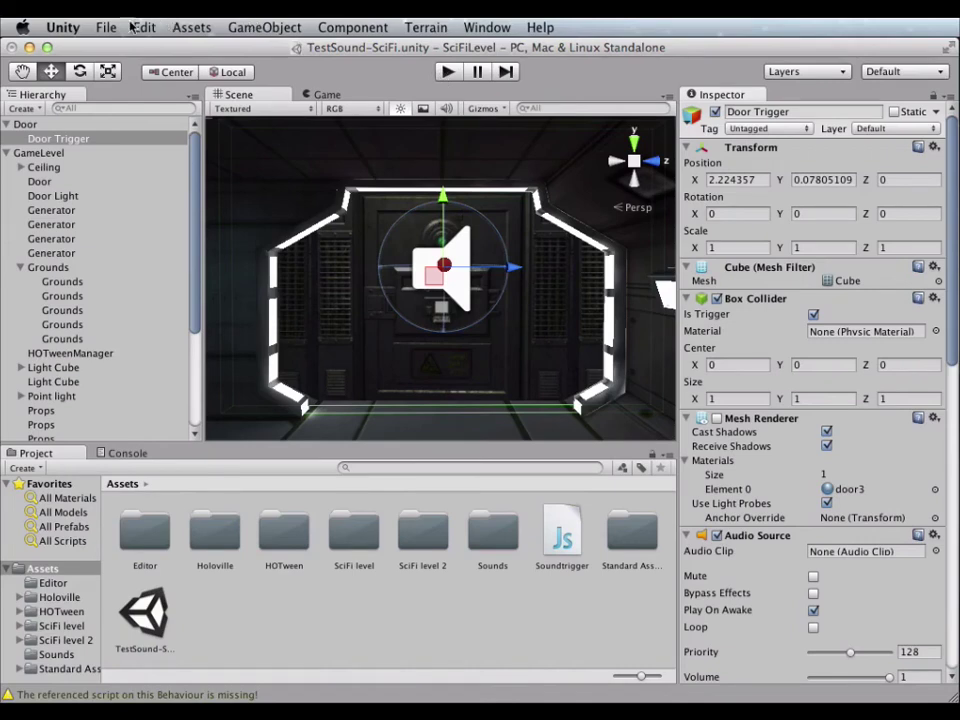
Step: Save the scene, then run and stop a play test of the door sound
click(100, 27)
click(115, 93)
click(448, 72)
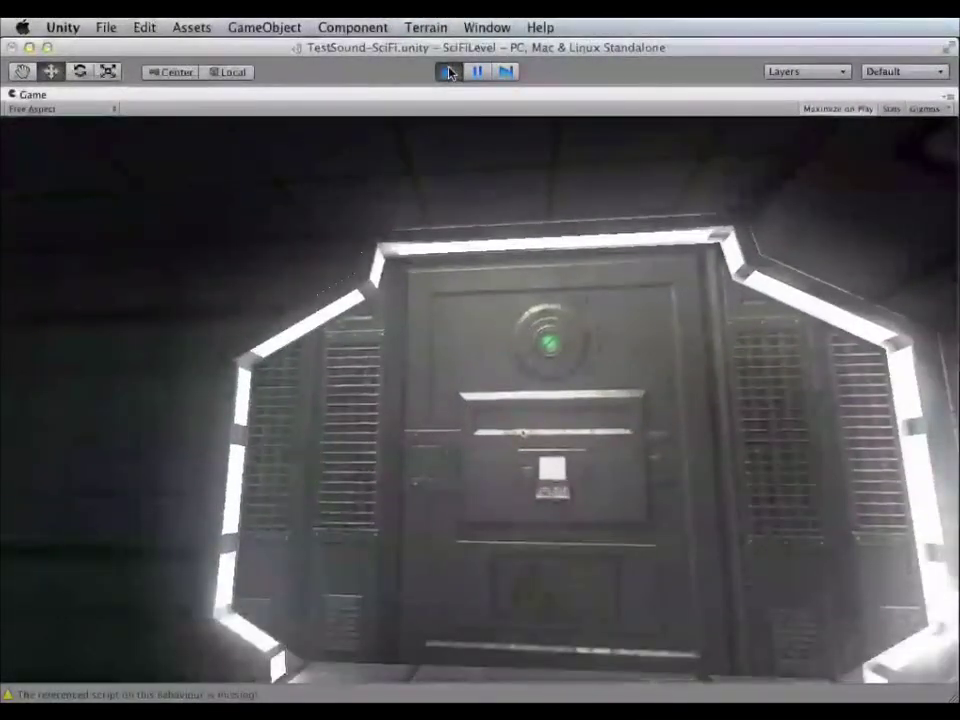
click(449, 72)
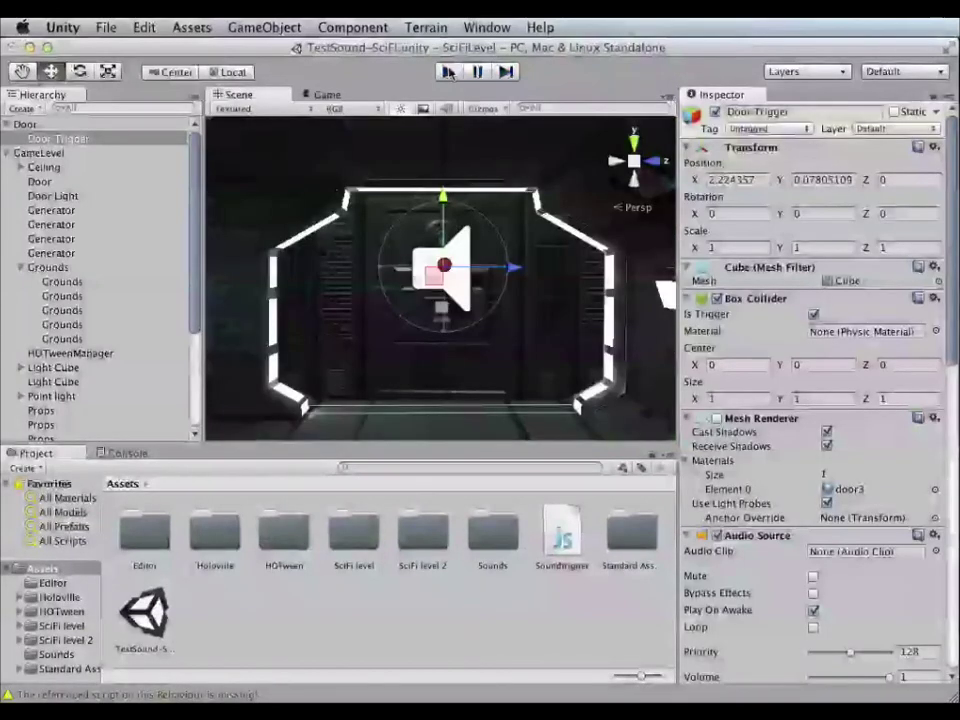